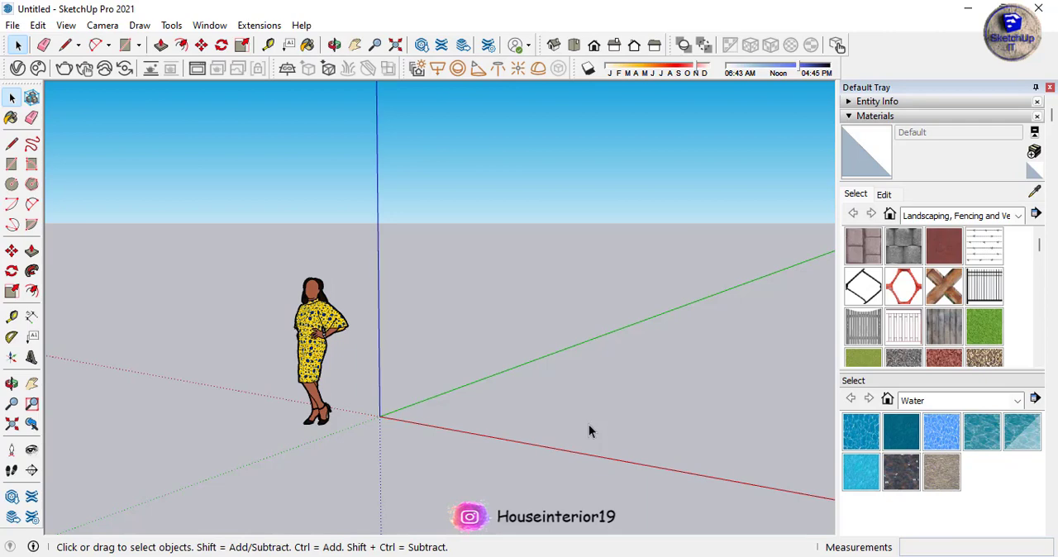
# Review the installed extensions in the Extension Manager and close it
pyautogui.click(210, 24)
pyautogui.click(264, 194)
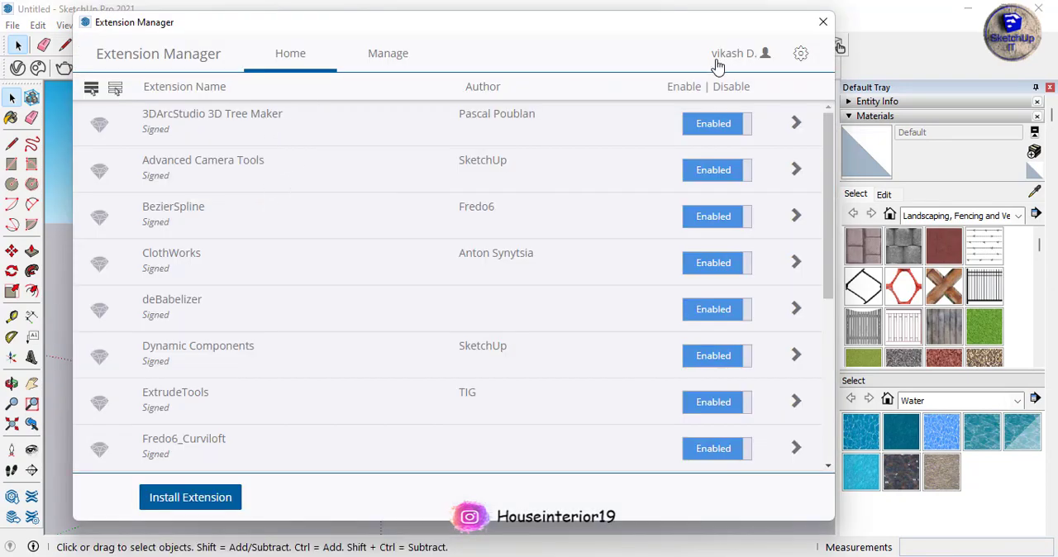
pyautogui.click(823, 22)
# Show the 3DArcStudio 3D Tree Maker toolbar and park it in the upper corner of the drawing area beside the large tool set
pyautogui.rightClick(859, 49)
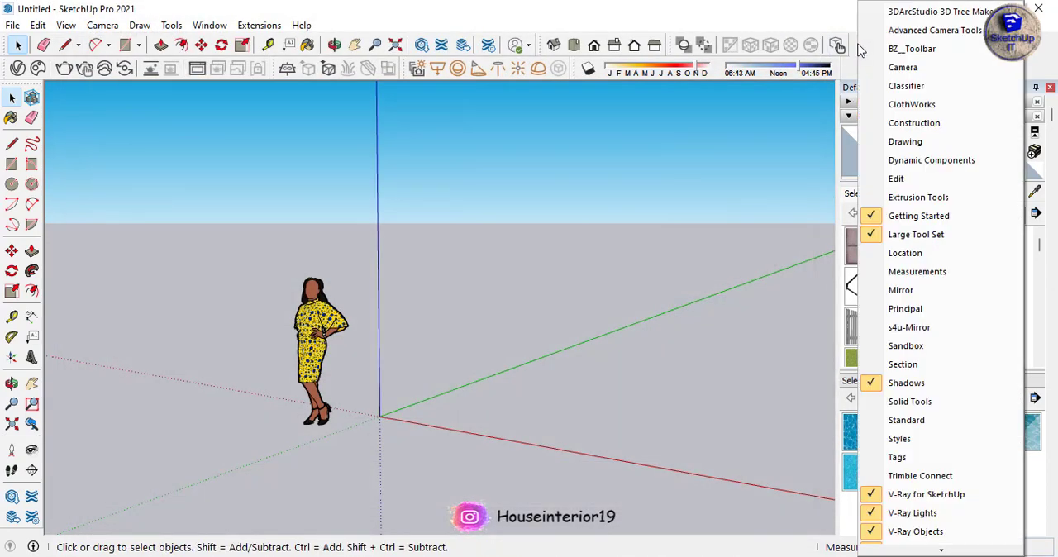
pyautogui.click(880, 14)
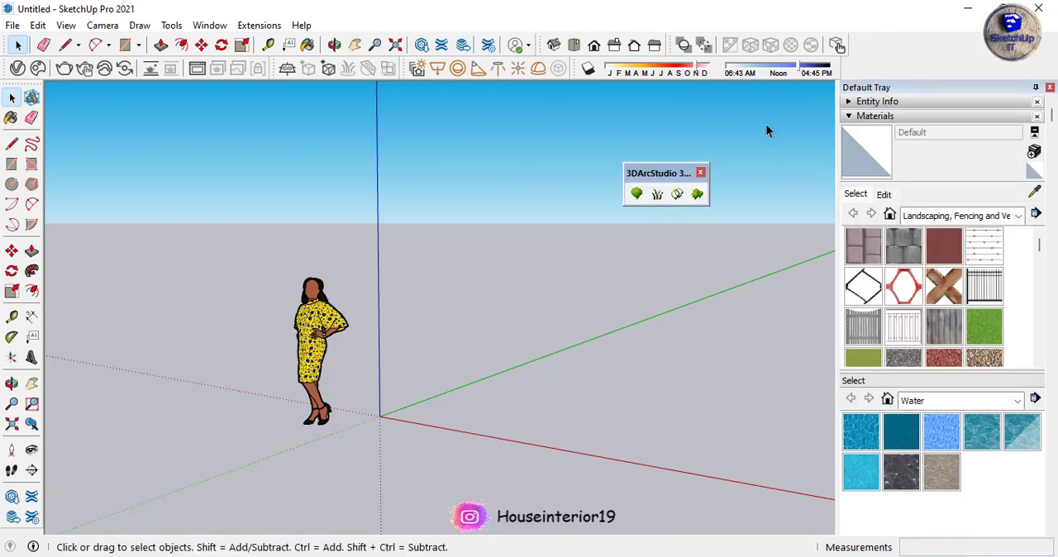
pyautogui.moveTo(649, 169); pyautogui.dragTo(70, 94)
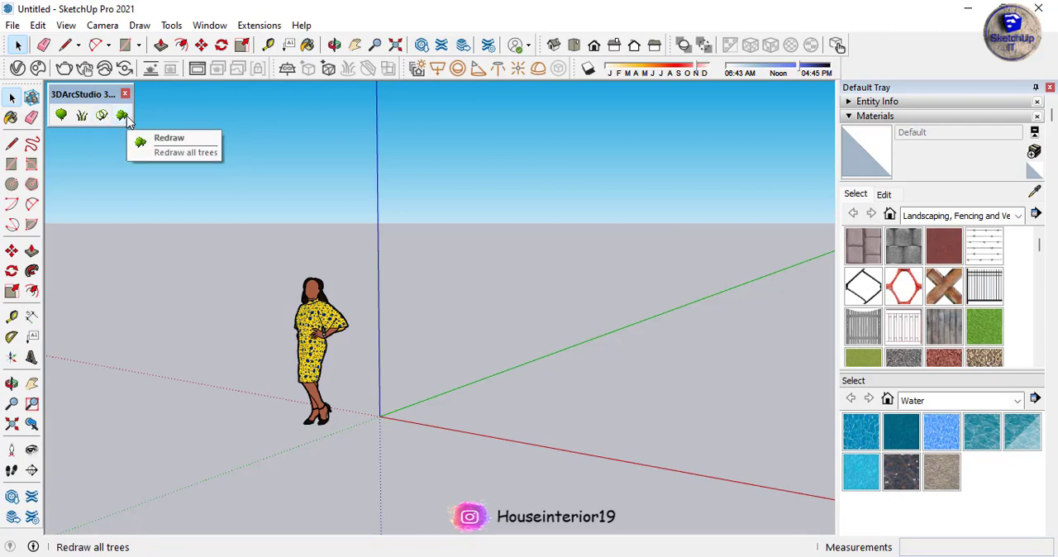
# Draw a ground rectangle from the origin, about 10' 11" by 11' 8 1/2"
pyautogui.click(12, 164)
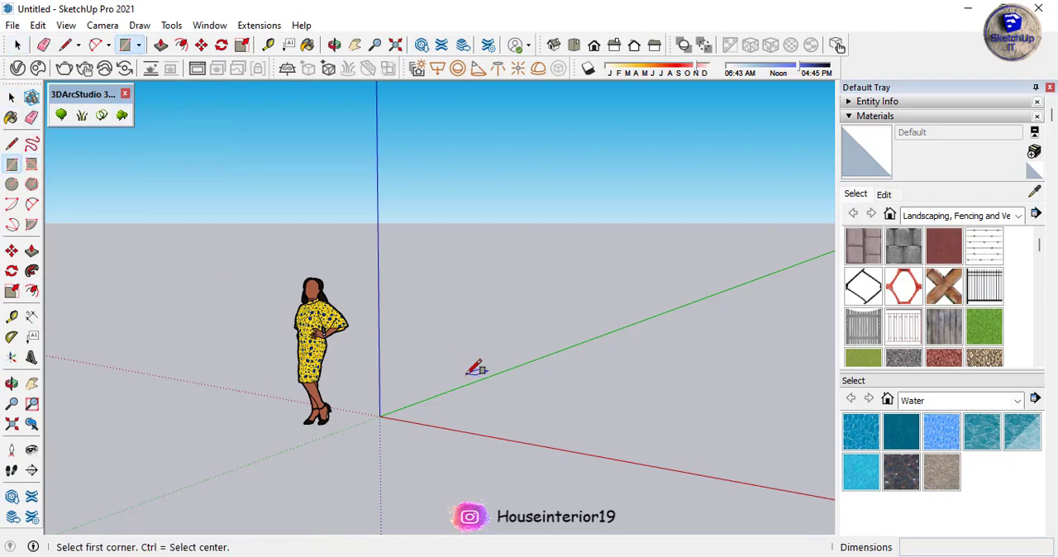
pyautogui.click(379, 416)
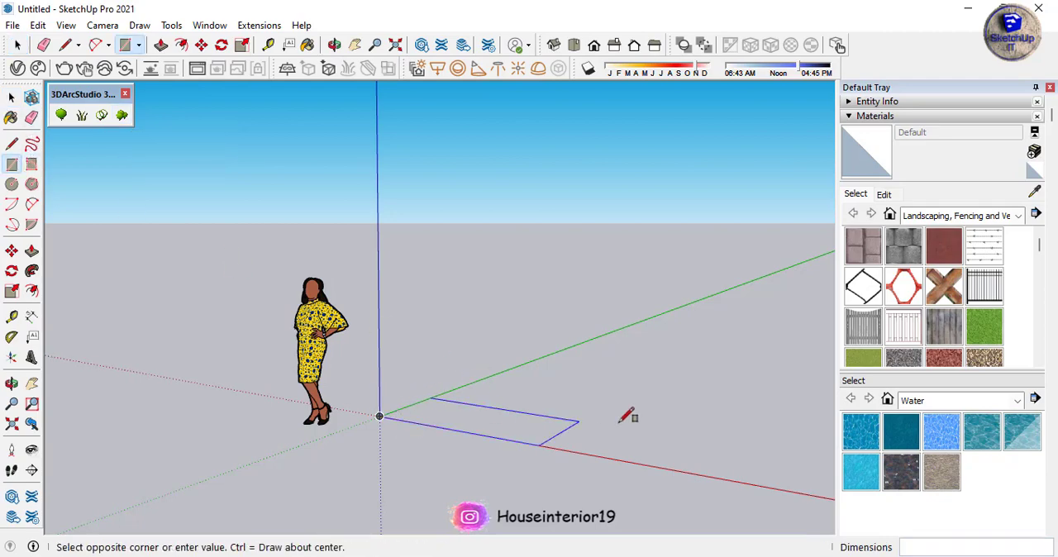
pyautogui.click(743, 391)
# Paint the rectangle's face with the Grass Dark Green material
pyautogui.moveTo(396, 361); pyautogui.dragTo(413, 426, button='middle')
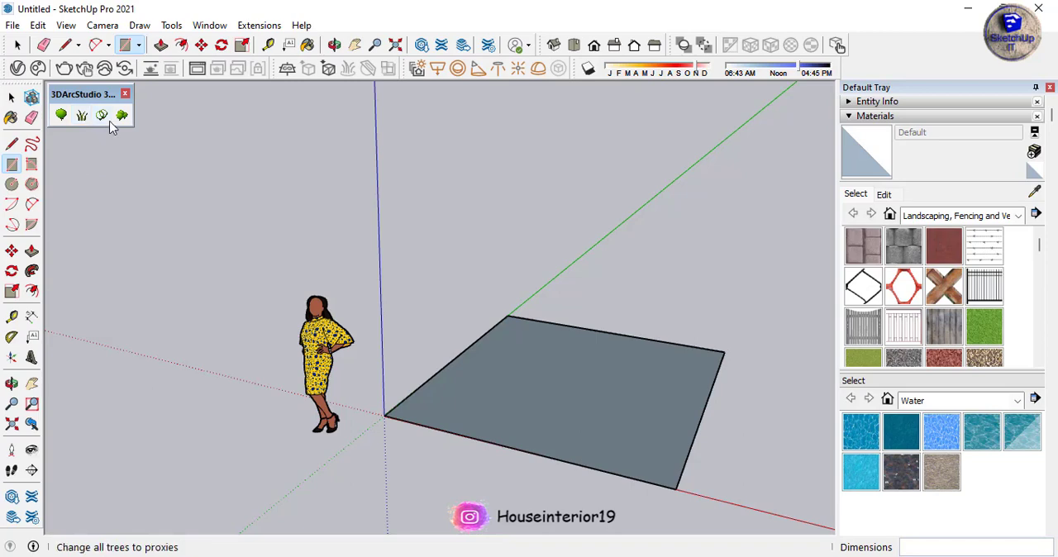
pyautogui.press('b')
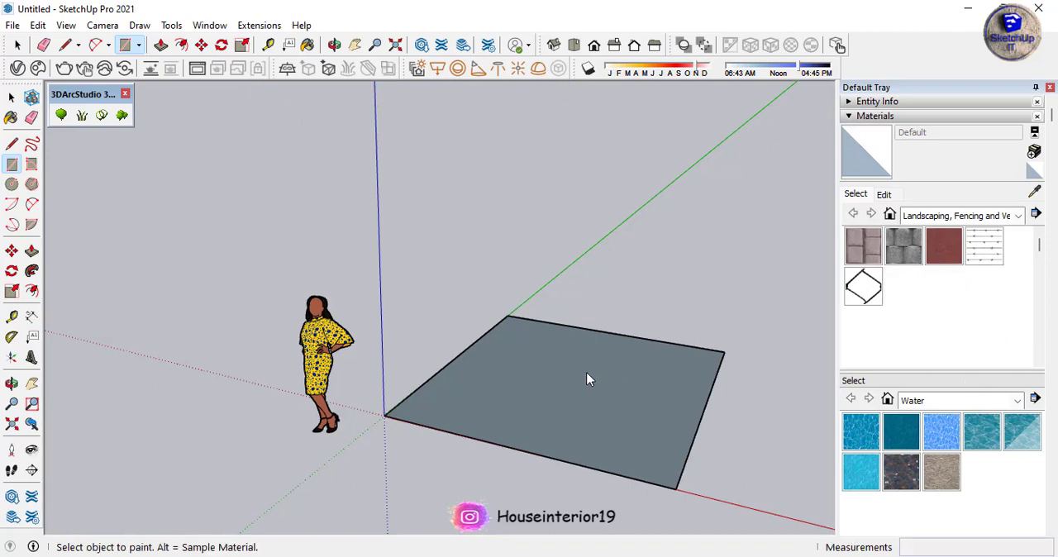
pyautogui.click(589, 364)
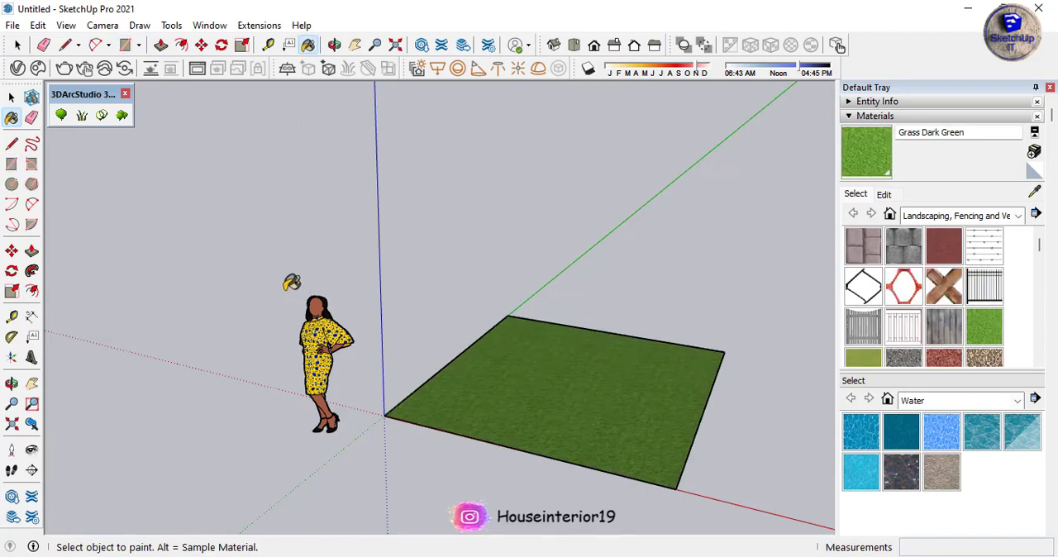
# Start Make Grass in 3D Tree Maker and choose grass01:Generic Grass 01 as the type
pyautogui.click(83, 124)
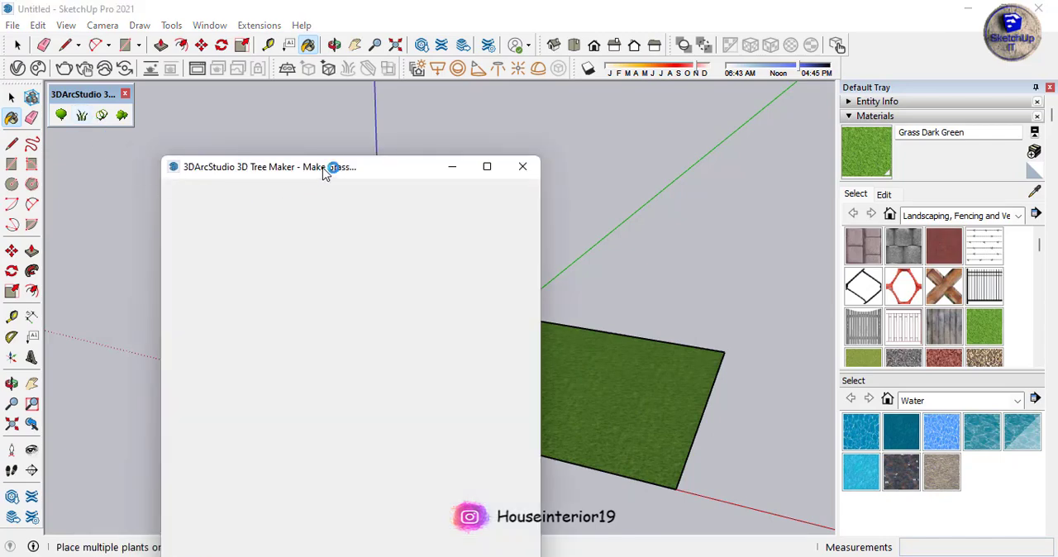
pyautogui.moveTo(320, 165); pyautogui.dragTo(267, 91)
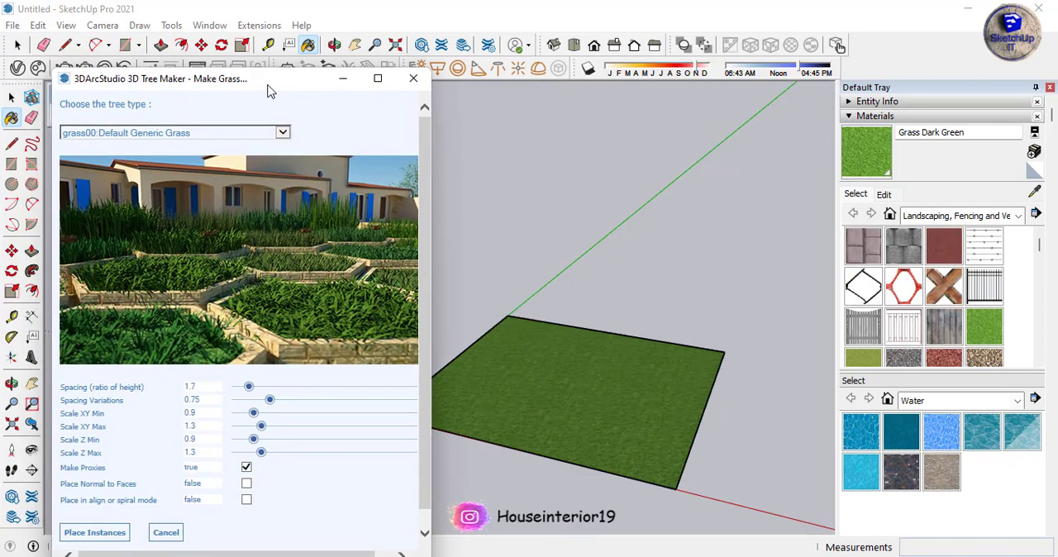
pyautogui.click(256, 134)
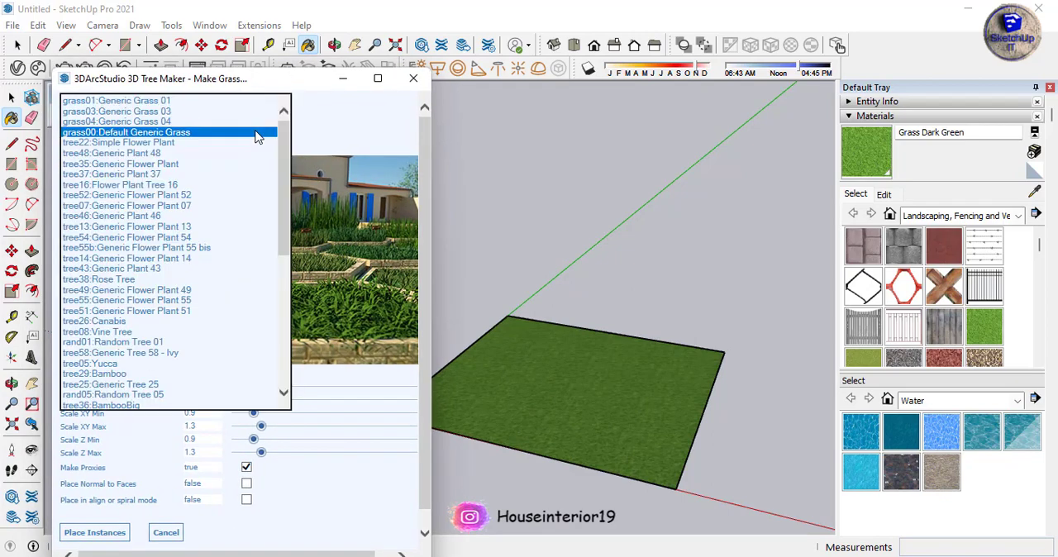
pyautogui.click(256, 101)
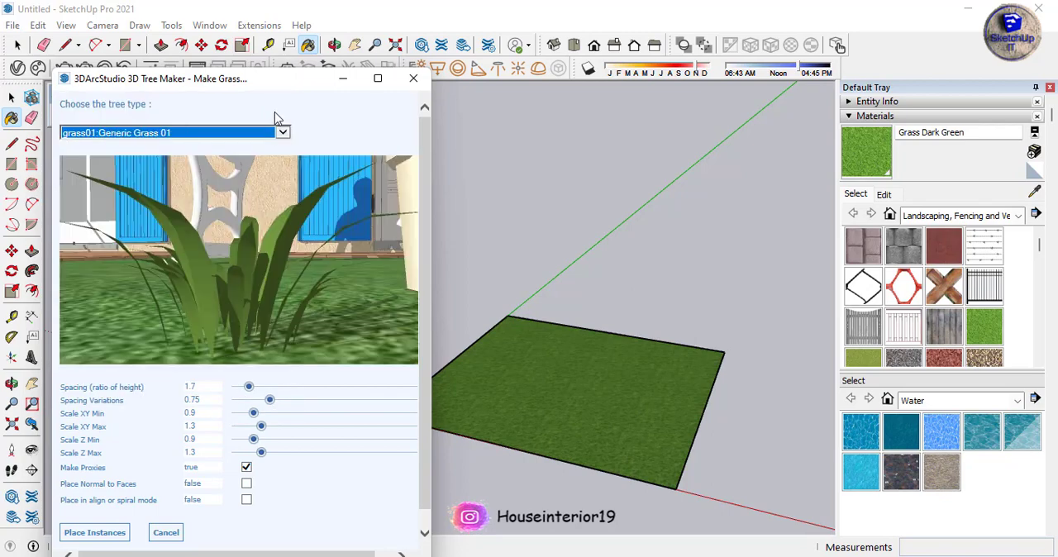
pyautogui.click(279, 264)
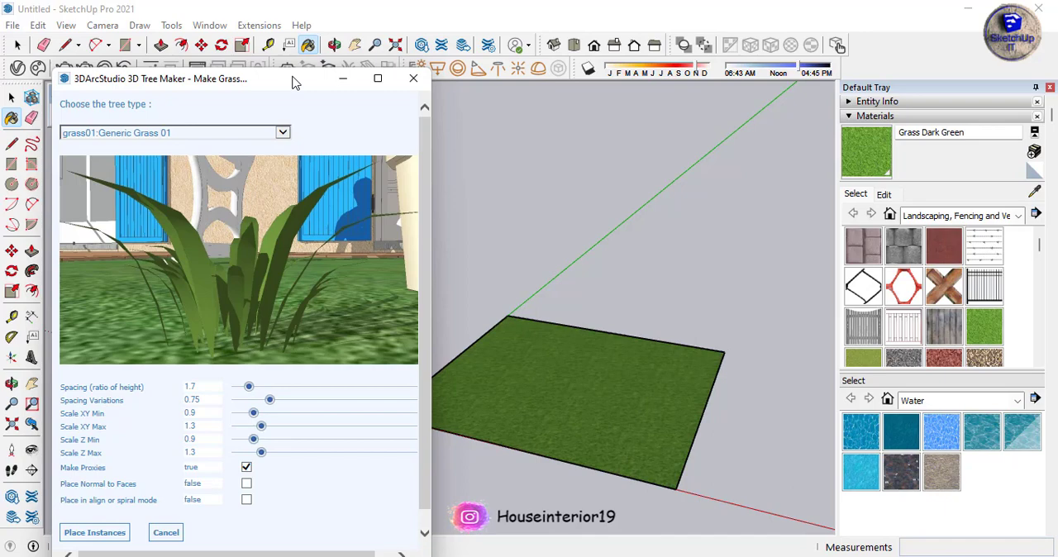
pyautogui.moveTo(280, 85); pyautogui.dragTo(355, 30)
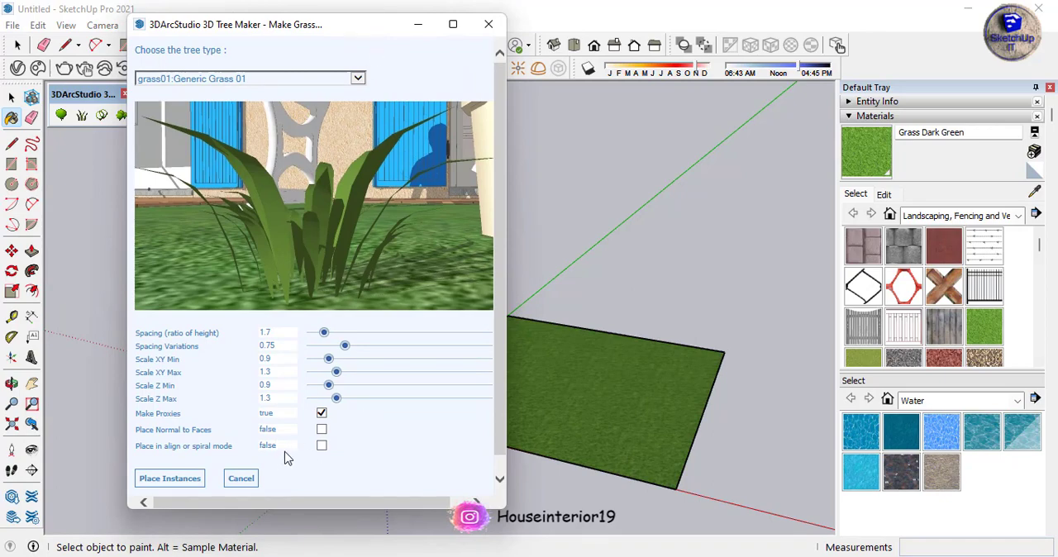
# Select the green rectangle face, place the Generic Grass 01 instances on it, and close the Make Grass dialog
pyautogui.click(196, 485)
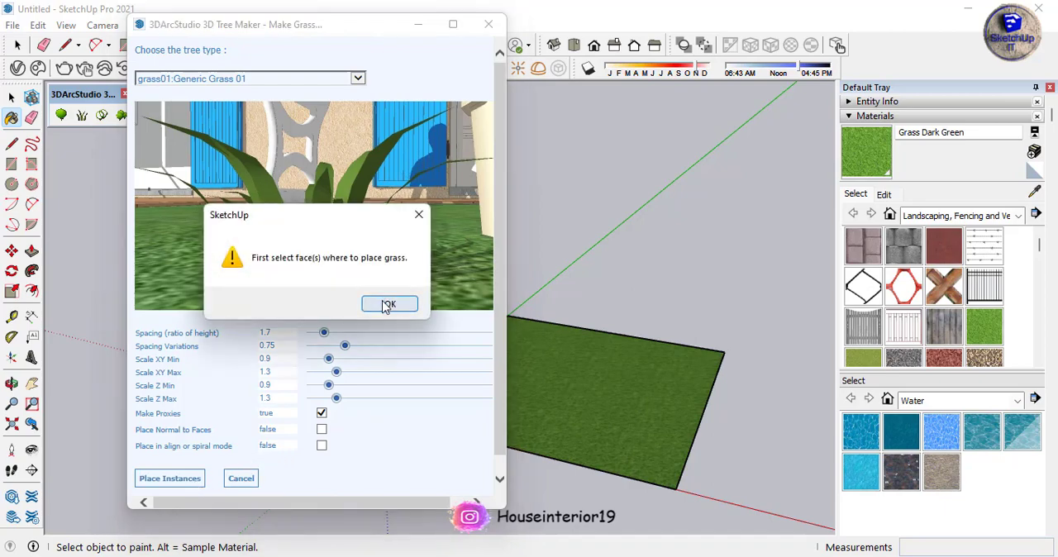
pyautogui.click(387, 305)
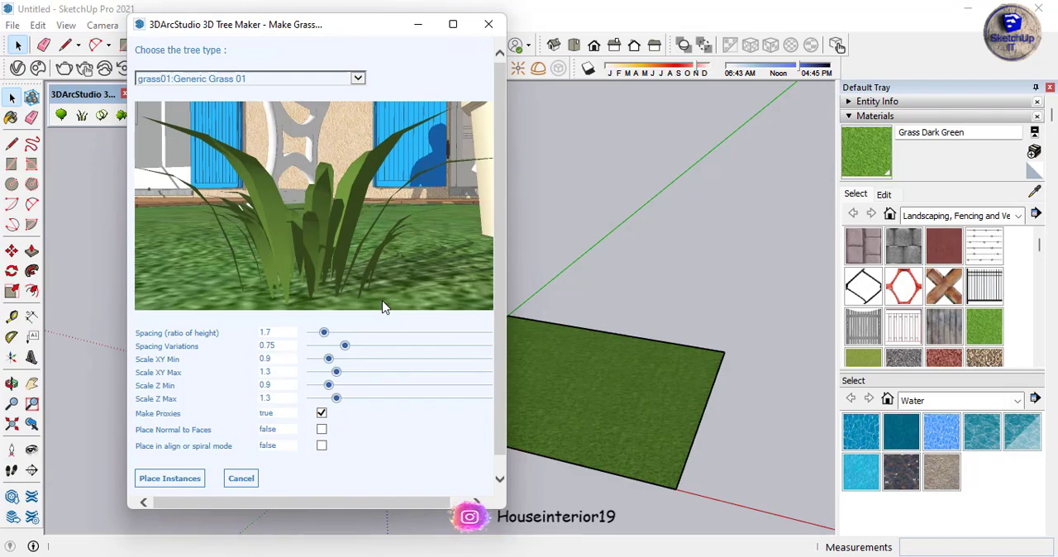
pyautogui.click(628, 362)
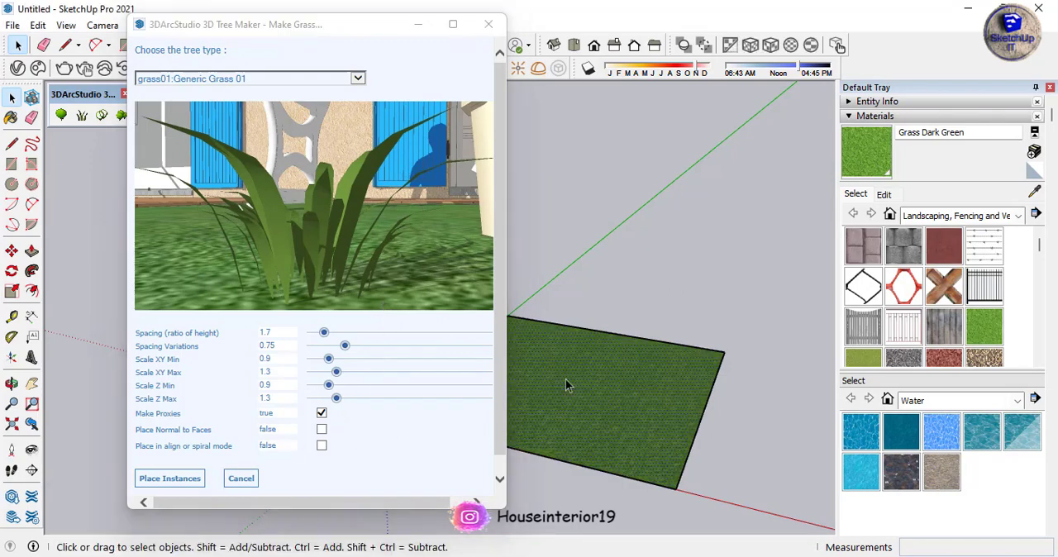
pyautogui.click(197, 483)
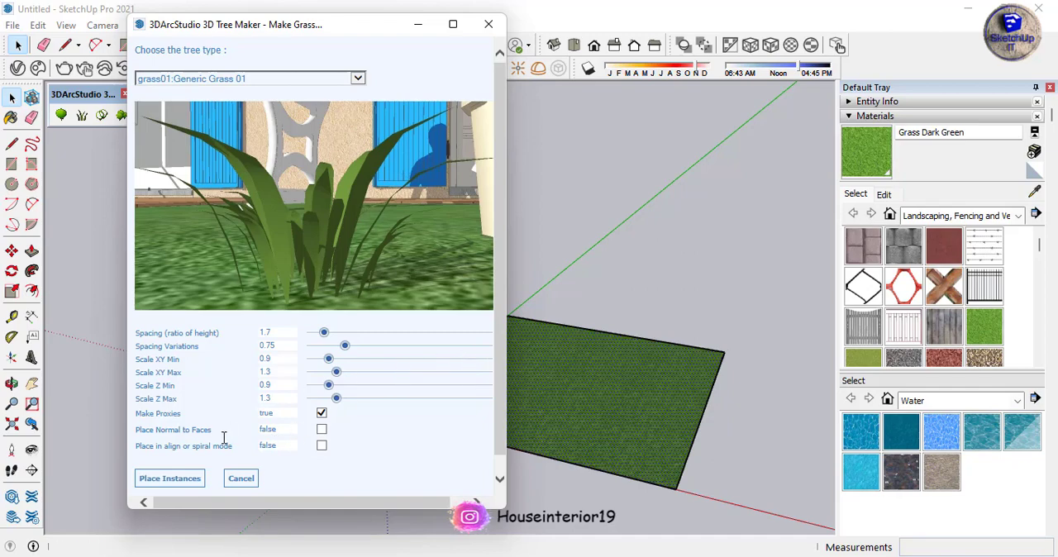
pyautogui.click(177, 486)
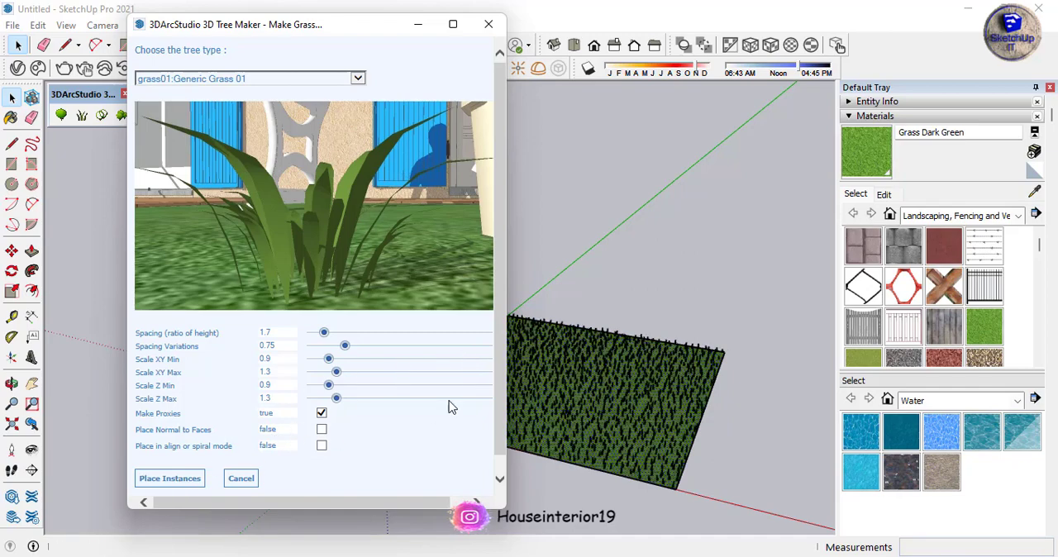
pyautogui.click(488, 24)
# Examine the placed grass across the rectangle up close and from several angles
pyautogui.scroll(10, 635, 457)
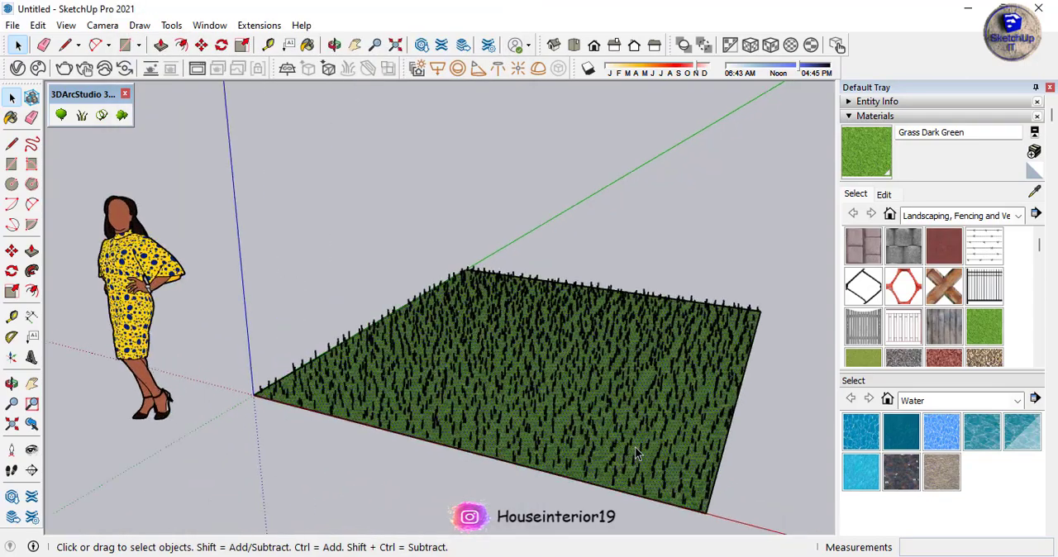
pyautogui.moveTo(671, 444); pyautogui.dragTo(469, 310, button='middle')
pyautogui.scroll(5, 466, 460)
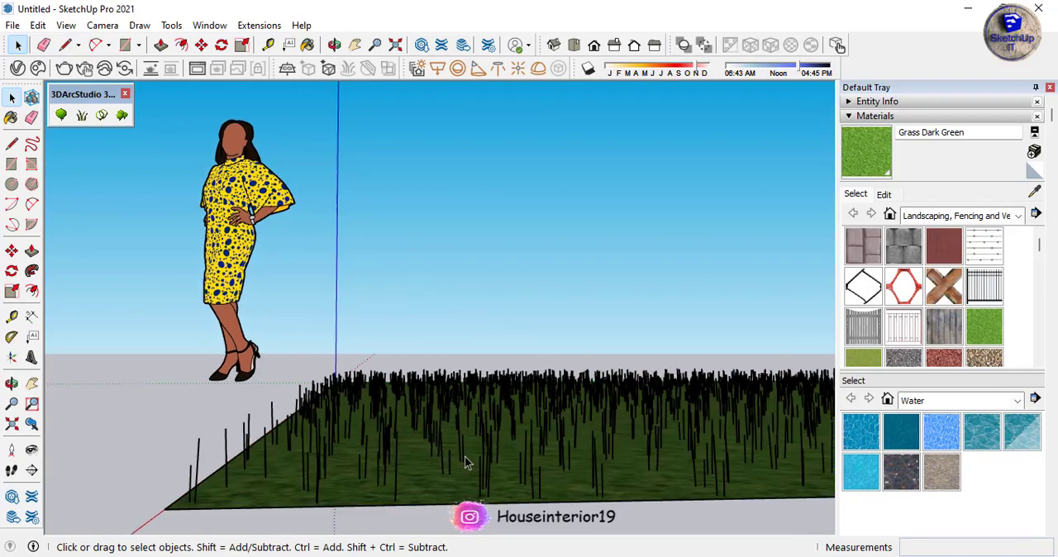
pyautogui.moveTo(481, 466); pyautogui.dragTo(661, 465, button='middle')
pyautogui.scroll(-8, 496, 324)
pyautogui.moveTo(500, 324); pyautogui.dragTo(504, 442, button='middle')
pyautogui.scroll(3, 487, 415)
pyautogui.scroll(3, 486, 415)
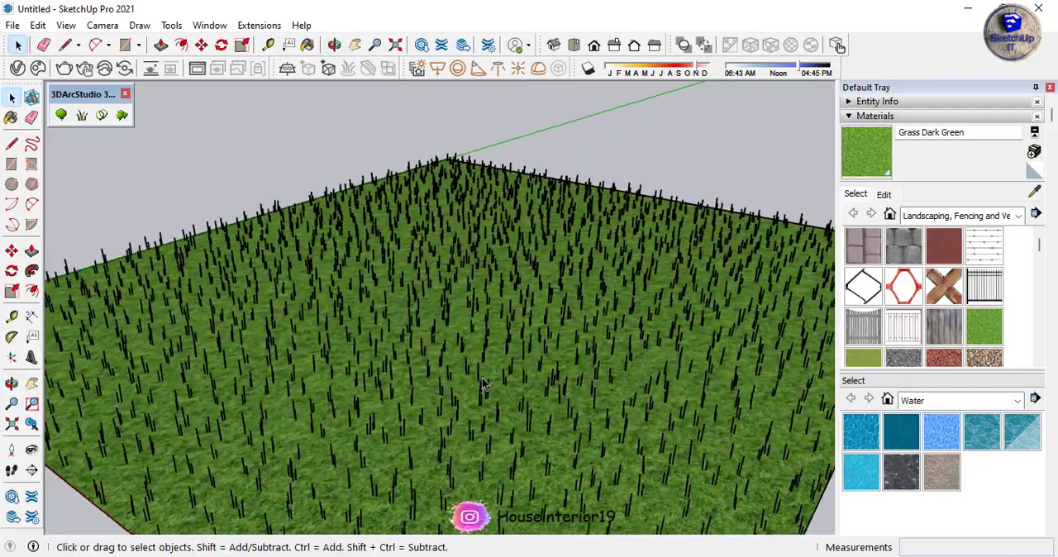
pyautogui.moveTo(484, 393); pyautogui.dragTo(372, 341, button='middle')
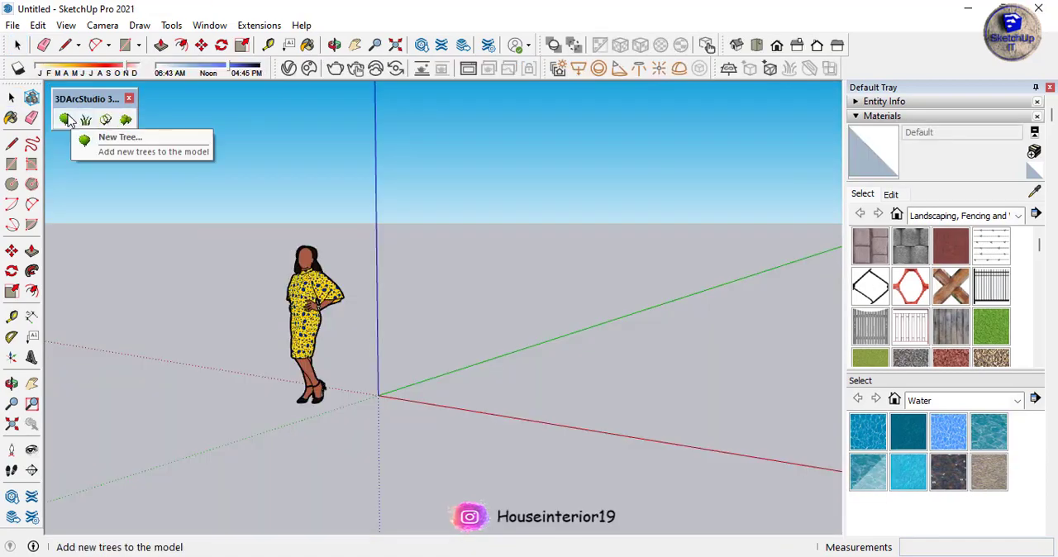
# Start a new tree in 3D Tree Maker and bring the tree type choice and preview into view
pyautogui.click(62, 115)
pyautogui.moveTo(362, 172); pyautogui.dragTo(324, 138)
pyautogui.click(353, 187)
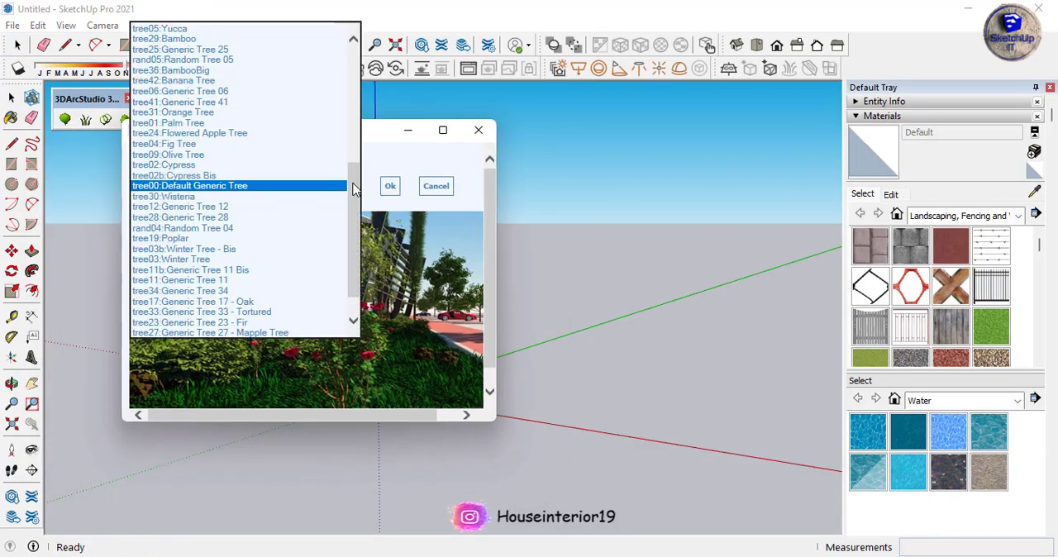
pyautogui.click(372, 174)
pyautogui.scroll(-1, 332, 194)
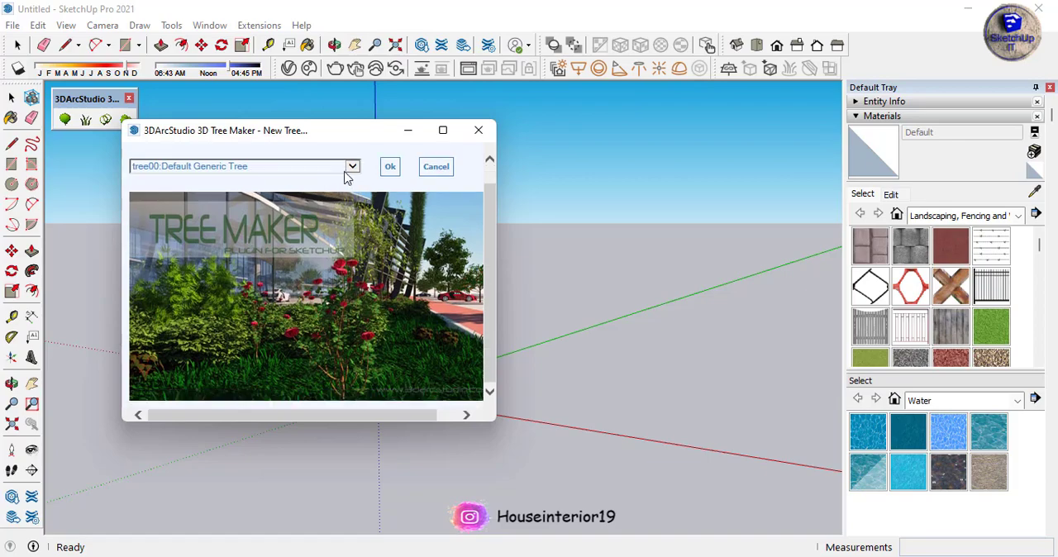
# Preview different tree types, including Random Tree 04, Generic Tree 23 - Fir and Cypress
pyautogui.click(344, 168)
pyautogui.click(332, 167)
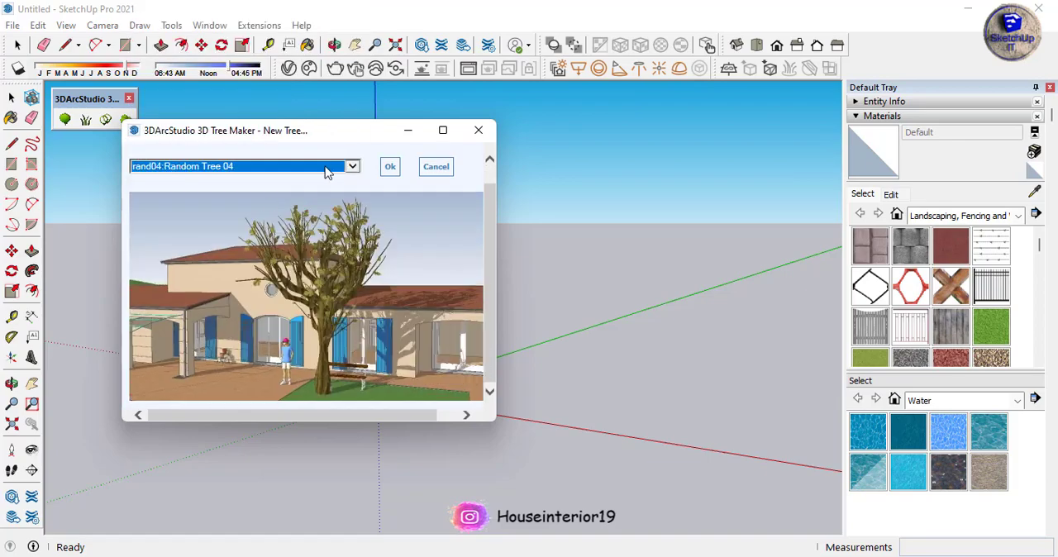
pyautogui.scroll(-5, 328, 171)
pyautogui.scroll(6, 328, 172)
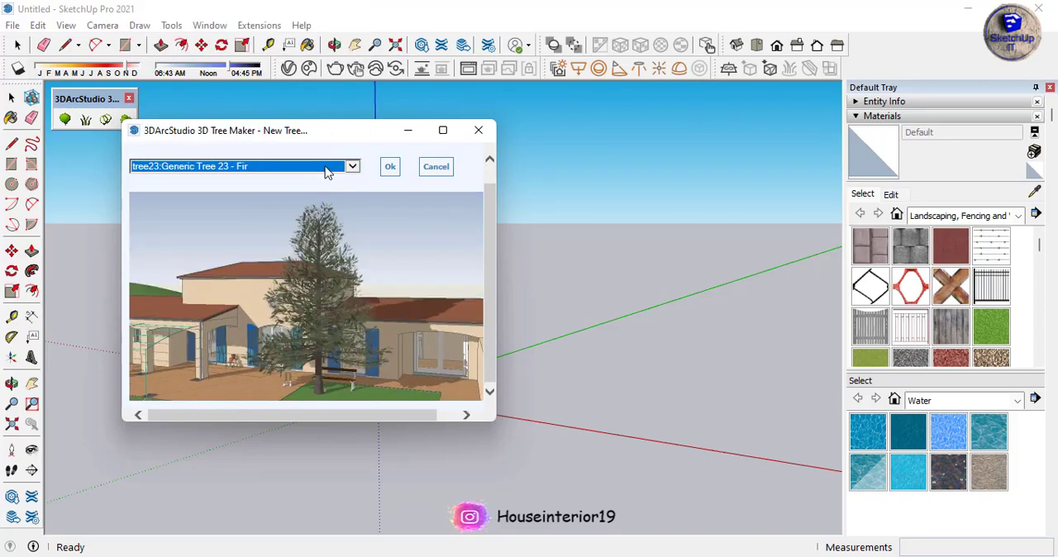
pyautogui.scroll(-4, 328, 172)
pyautogui.scroll(6, 328, 172)
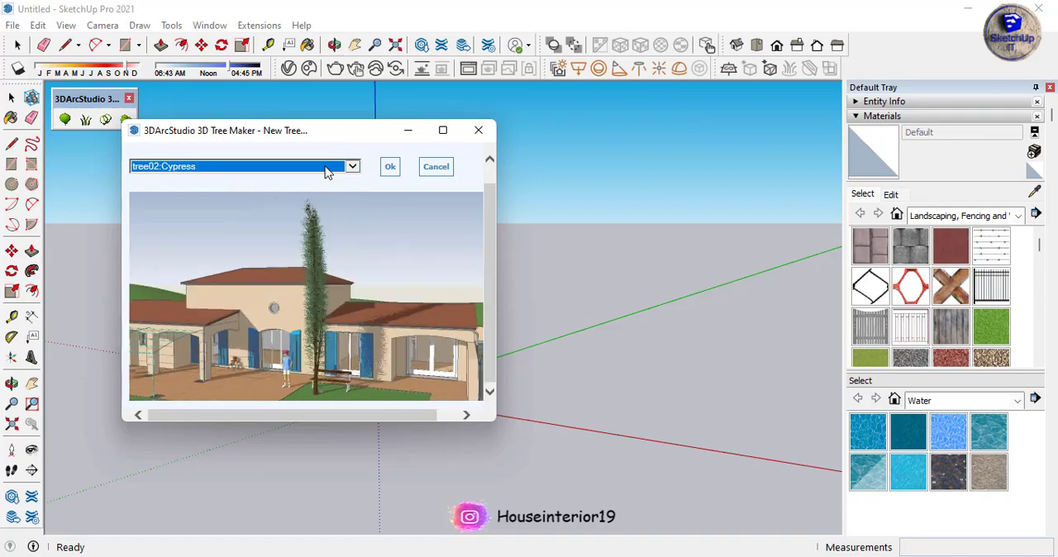
# Choose tree00:Default Generic Tree and place it near the red axis, a short distance from the origin
pyautogui.scroll(-3, 328, 172)
pyautogui.scroll(-2, 328, 172)
pyautogui.scroll(-3, 327, 169)
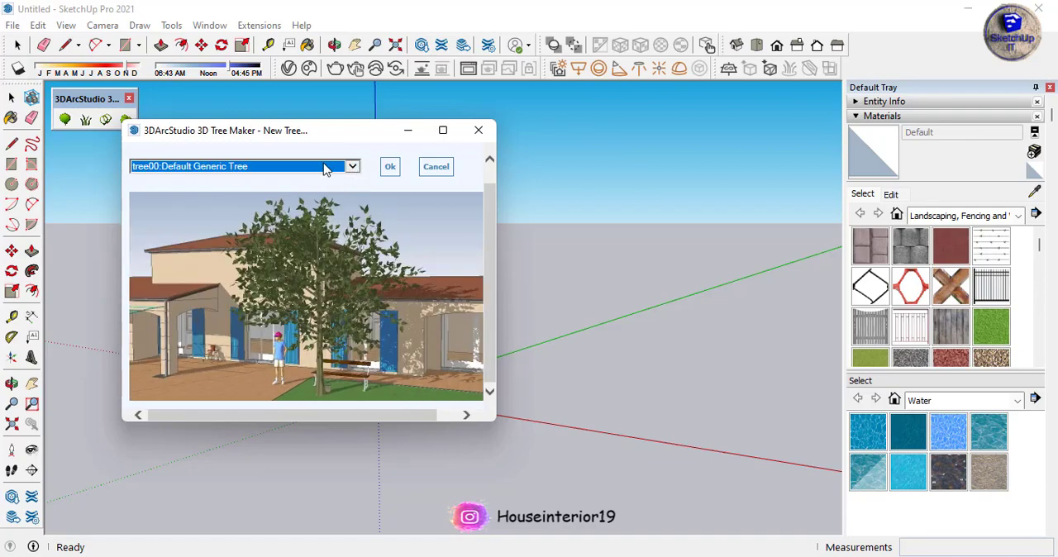
pyautogui.click(389, 166)
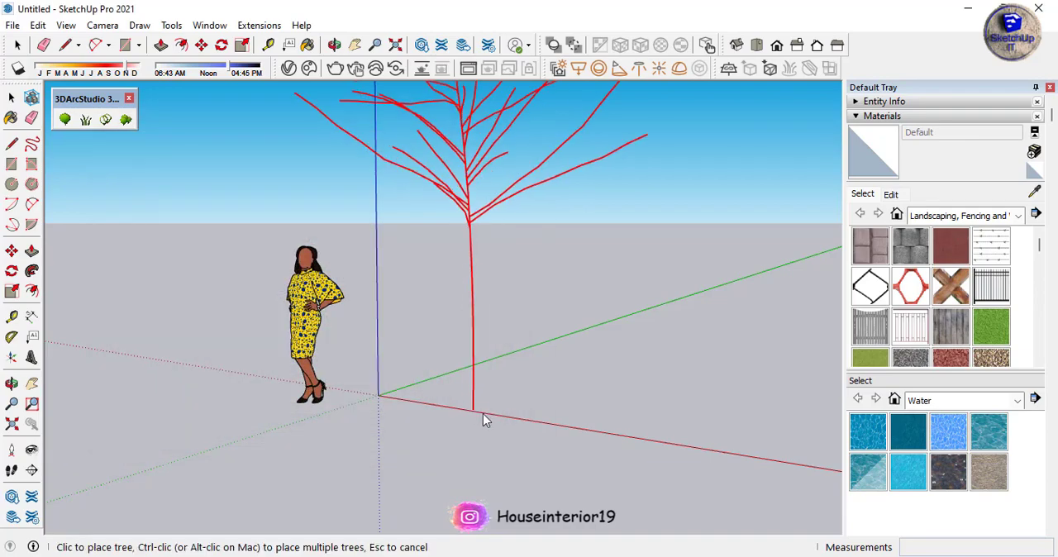
pyautogui.click(522, 419)
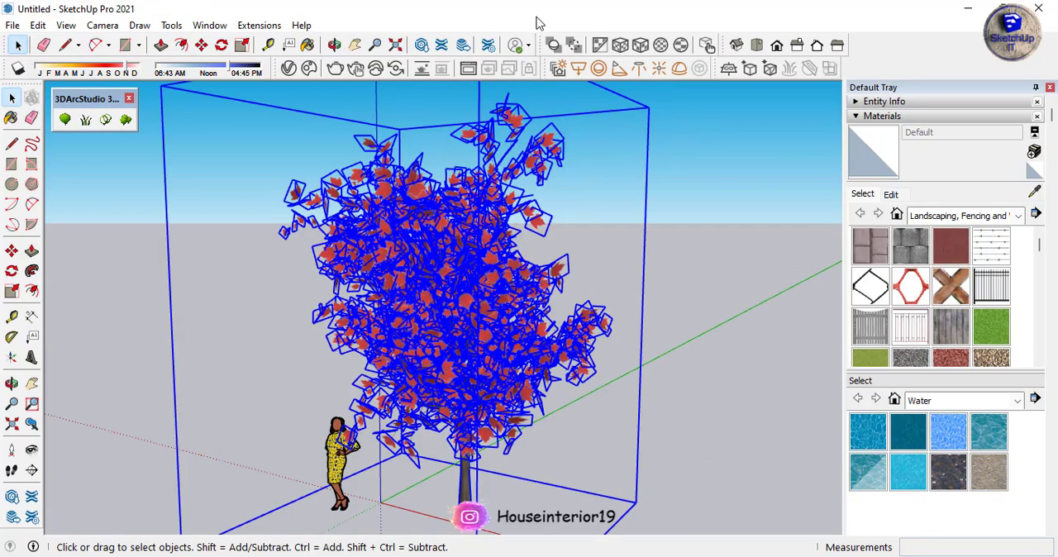
# Create a new 3D Tree Maker tree of type tree53:Generic Tree 53 and place it well apart from the red tree
pyautogui.moveTo(419, 213); pyautogui.dragTo(347, 331, button='middle')
pyautogui.click(64, 120)
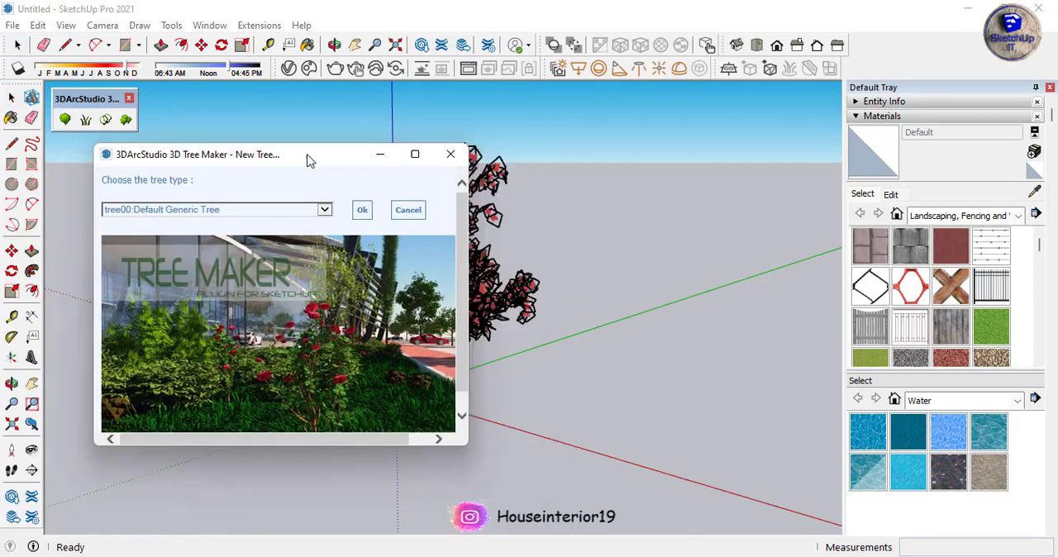
pyautogui.moveTo(307, 157); pyautogui.dragTo(213, 113)
pyautogui.click(217, 144)
pyautogui.click(156, 232)
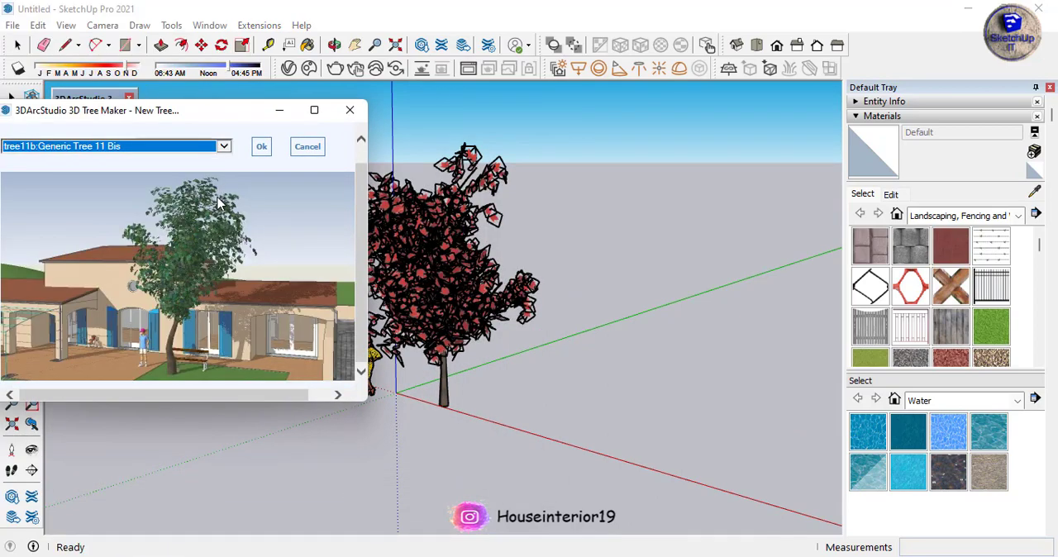
pyautogui.scroll(-5, 202, 150)
pyautogui.scroll(-4, 202, 150)
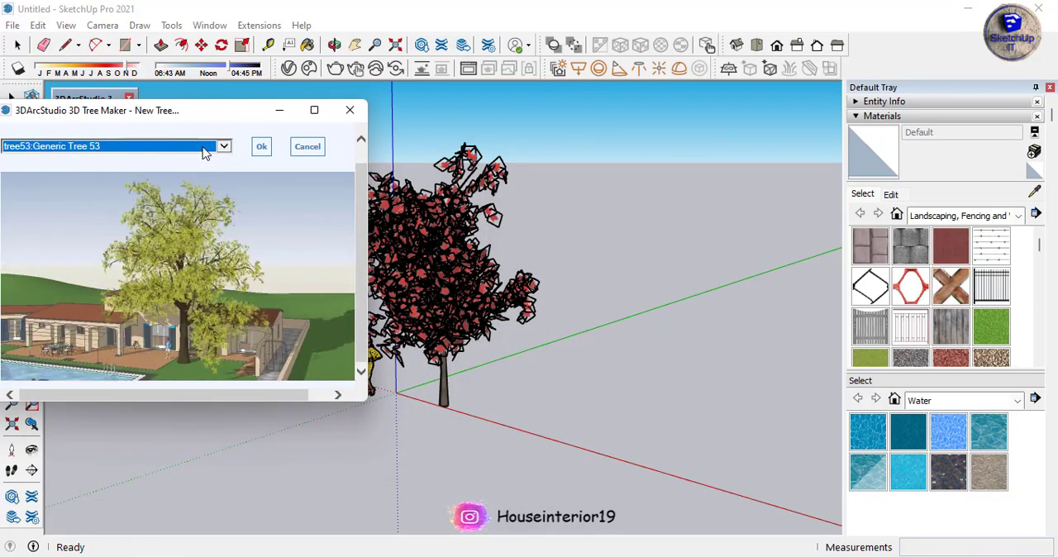
pyautogui.click(258, 149)
pyautogui.click(674, 397)
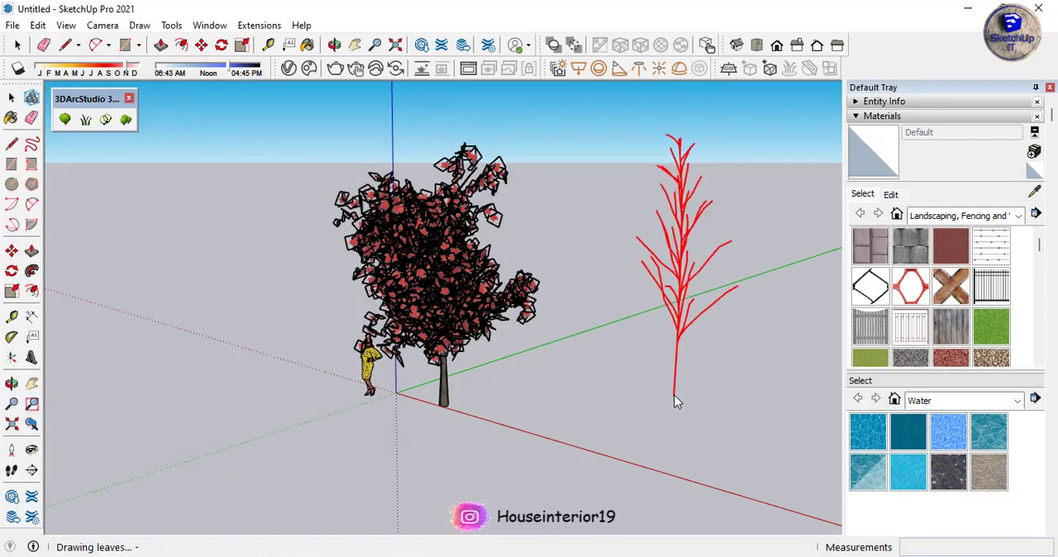
pyautogui.click(675, 401)
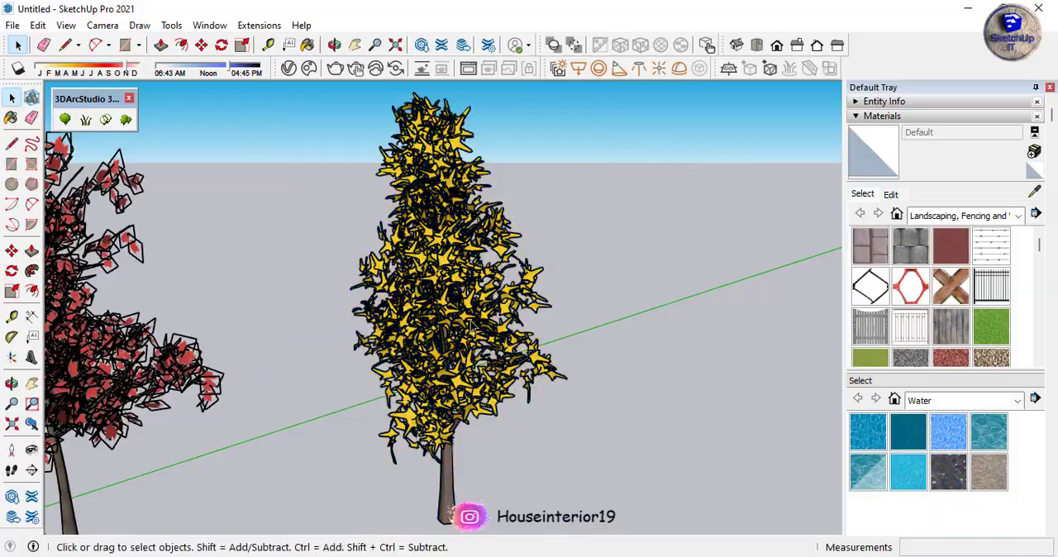
# Create a new tree of type tree03b:Winter Tree - Bis and place it near the green axis between the two existing trees
pyautogui.scroll(8, 435, 192)
pyautogui.scroll(-12, 435, 192)
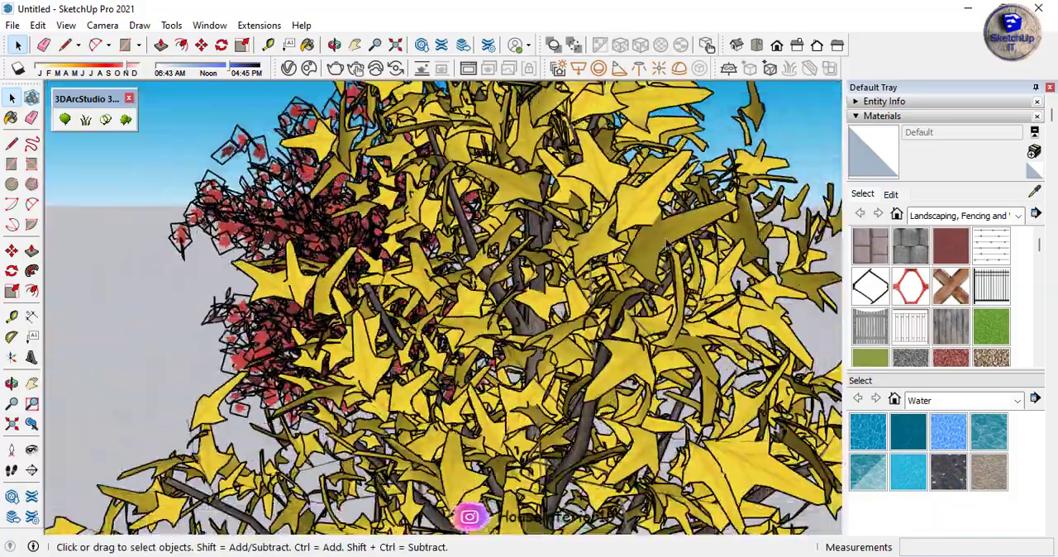
pyautogui.scroll(2, 691, 386)
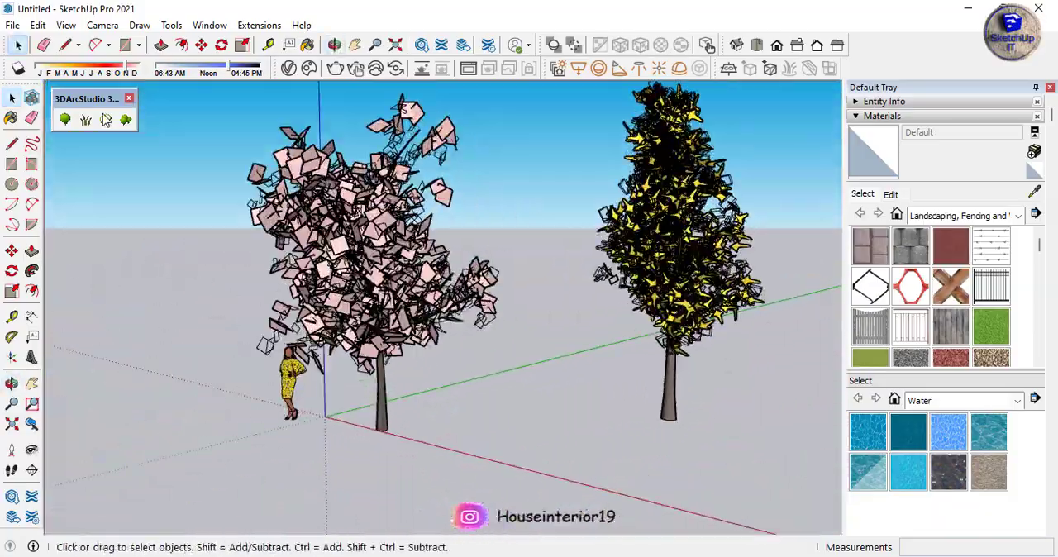
pyautogui.click(64, 120)
pyautogui.moveTo(323, 170); pyautogui.dragTo(202, 143)
pyautogui.click(215, 202)
pyautogui.click(262, 217)
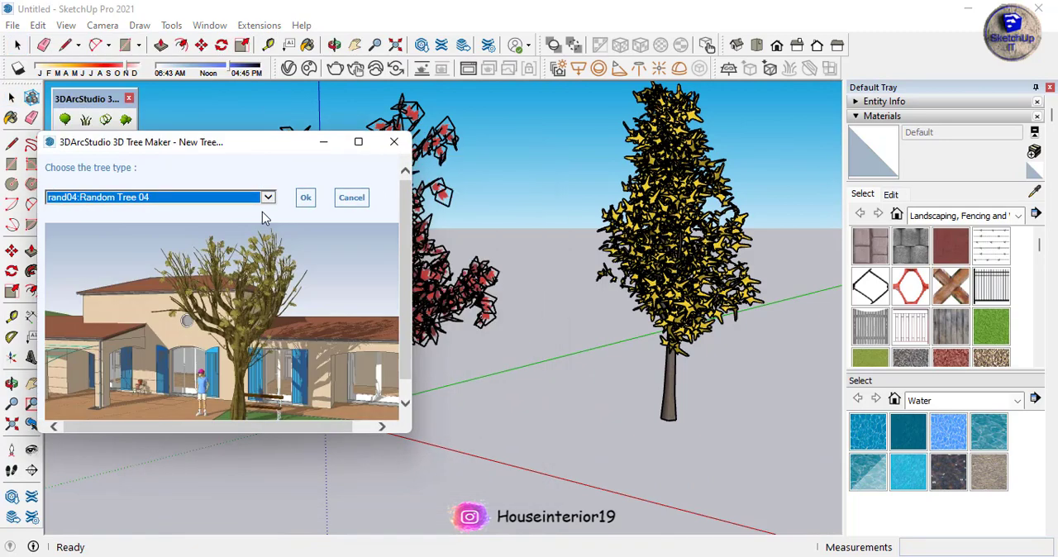
pyautogui.scroll(8, 257, 203)
pyautogui.scroll(1, 258, 202)
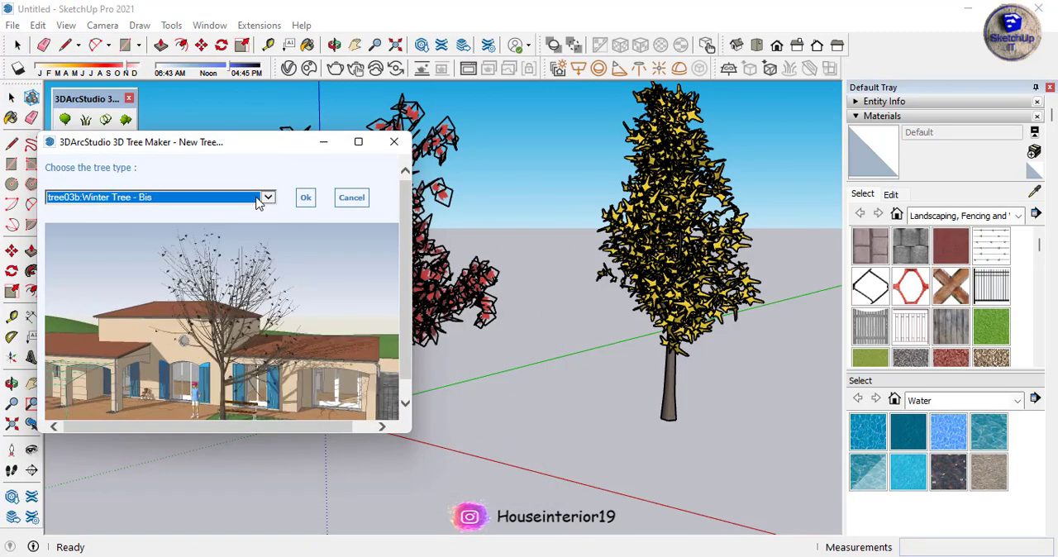
pyautogui.click(305, 198)
pyautogui.click(538, 369)
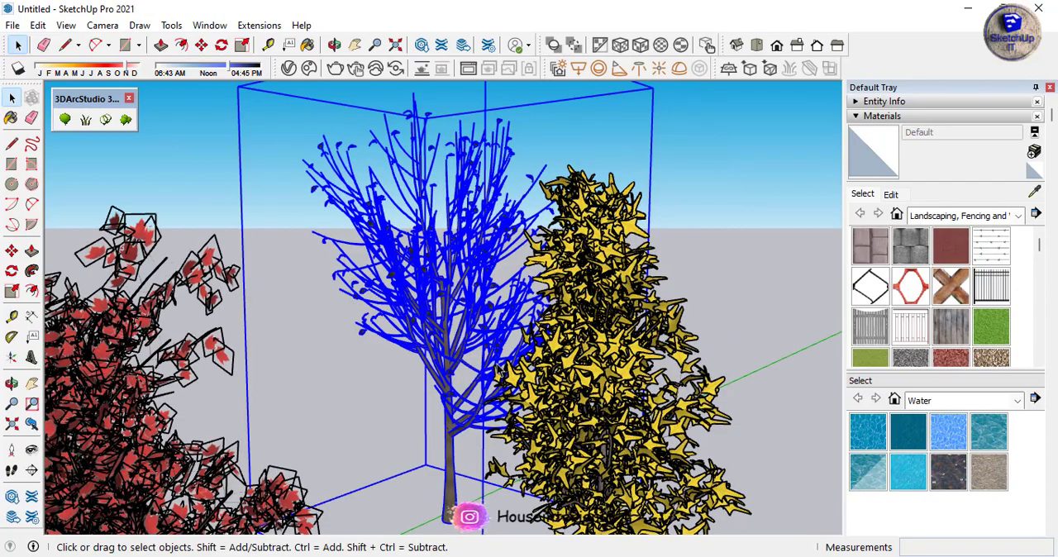
pyautogui.click(761, 270)
# Select all three trees together and scale them down in height
pyautogui.scroll(-4, 610, 261)
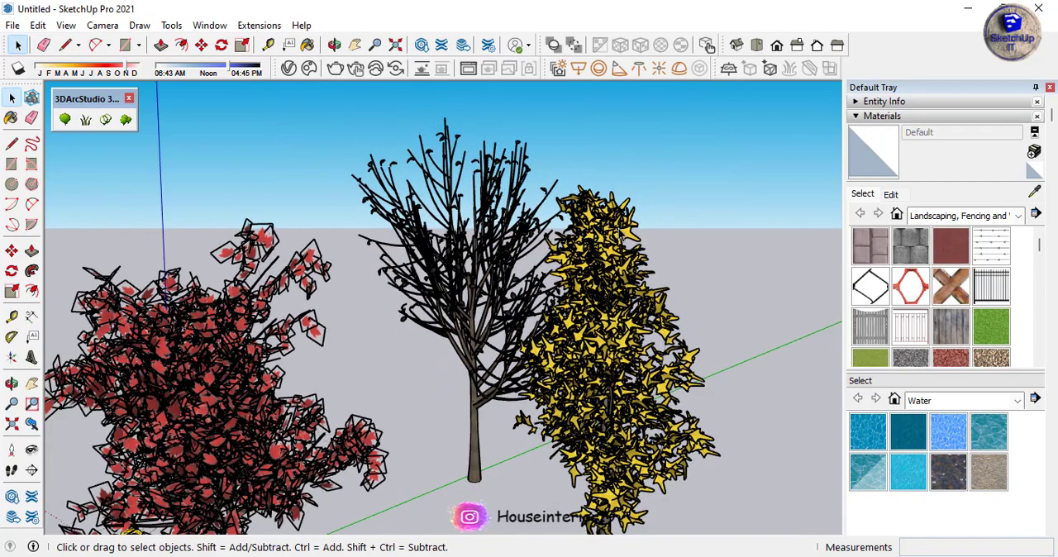
pyautogui.moveTo(716, 160); pyautogui.dragTo(319, 354)
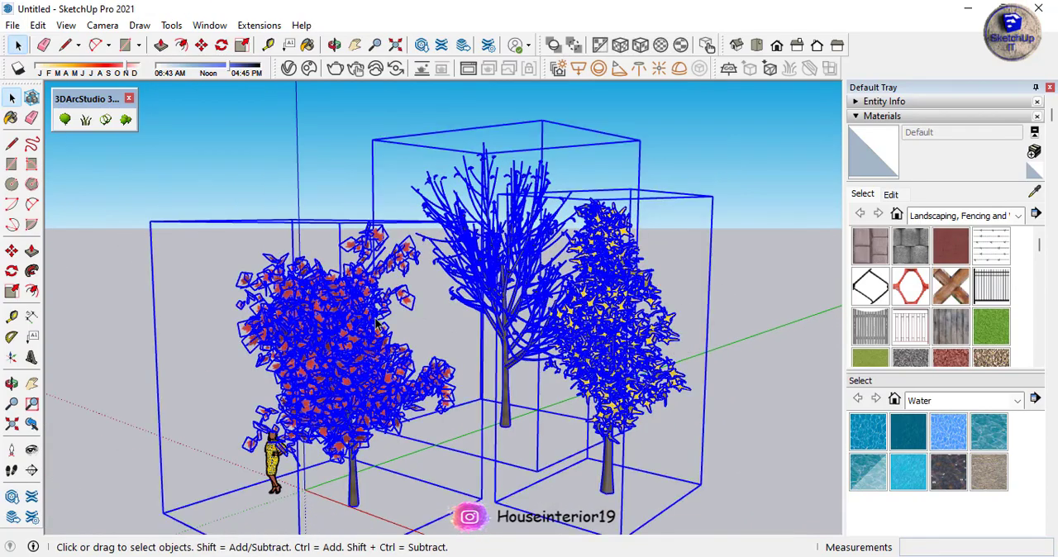
pyautogui.press('s')
pyautogui.moveTo(473, 120); pyautogui.dragTo(521, 205)
pyautogui.press('space')
pyautogui.click(553, 136)
pyautogui.scroll(-3, 553, 135)
pyautogui.moveTo(529, 364); pyautogui.dragTo(497, 318, button='middle')
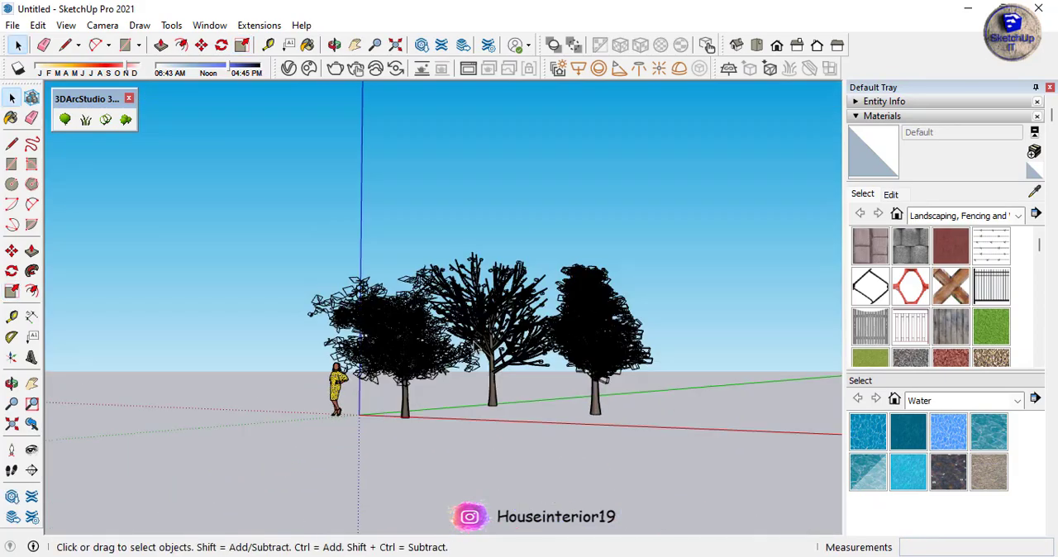
# Move the woman figure about 18' so she stands in front of the gap between the bare tree and the yellow tree
pyautogui.scroll(4, 497, 317)
pyautogui.scroll(-2, 252, 446)
pyautogui.click(254, 429)
pyautogui.press('m')
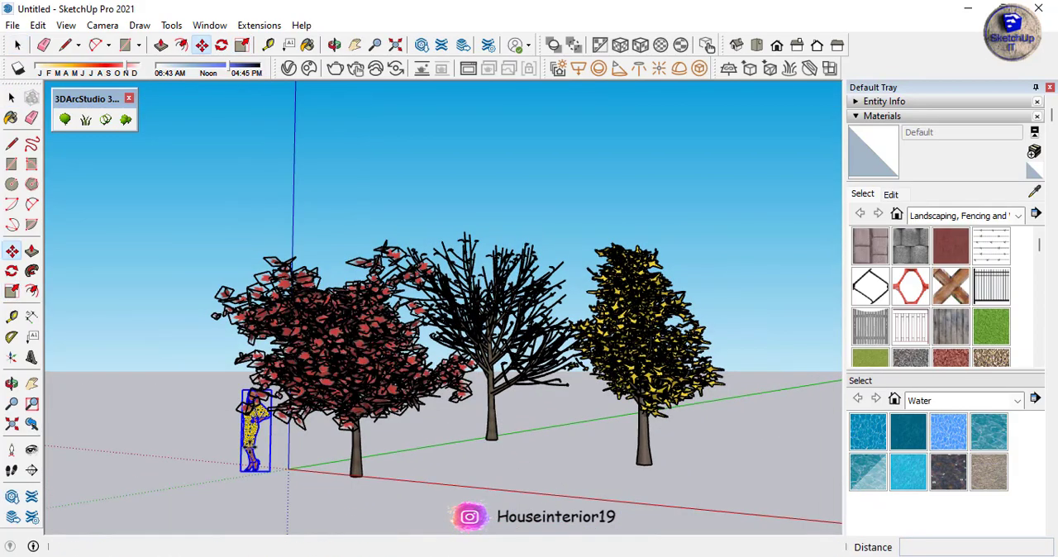
pyautogui.click(266, 470)
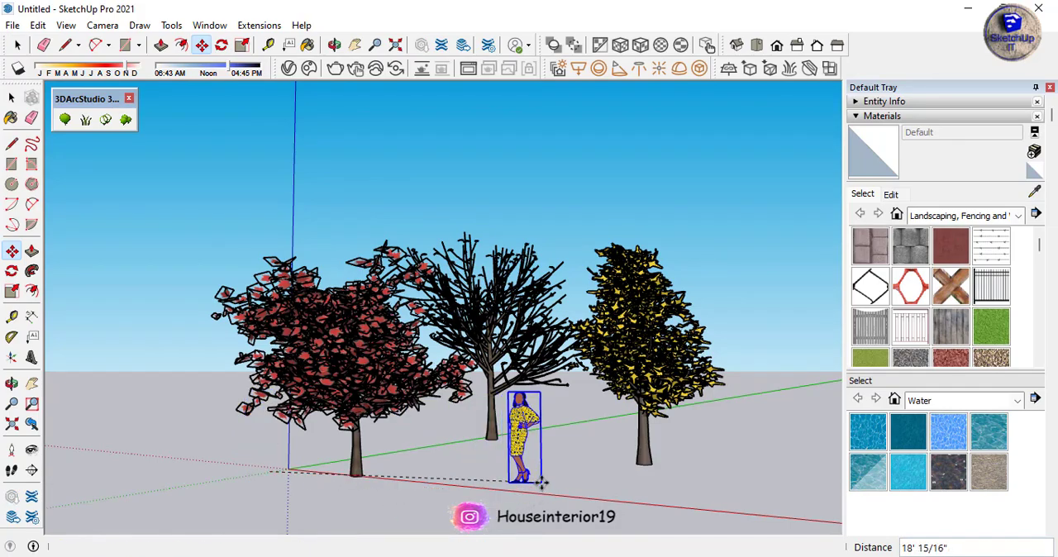
pyautogui.click(541, 483)
pyautogui.press('space')
# Frame the three trees and the woman figure closely and render the view with V-Ray
pyautogui.scroll(5, 590, 451)
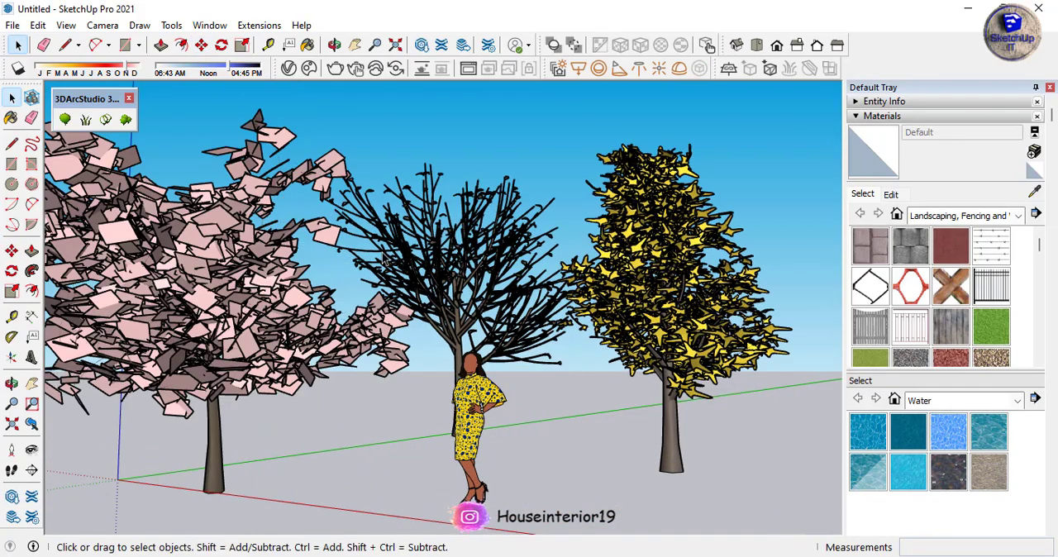
pyautogui.scroll(1, 165, 178)
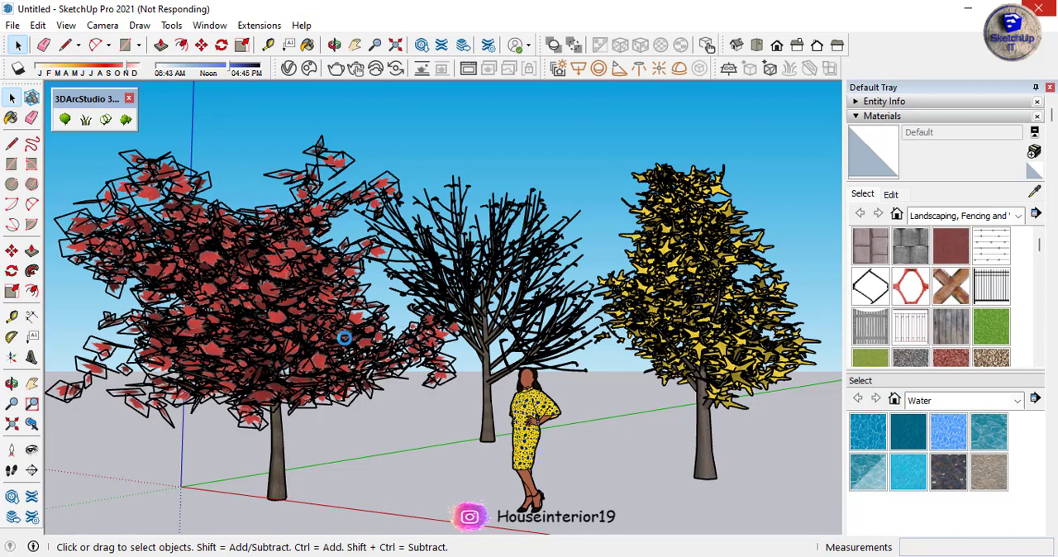
pyautogui.click(491, 356)
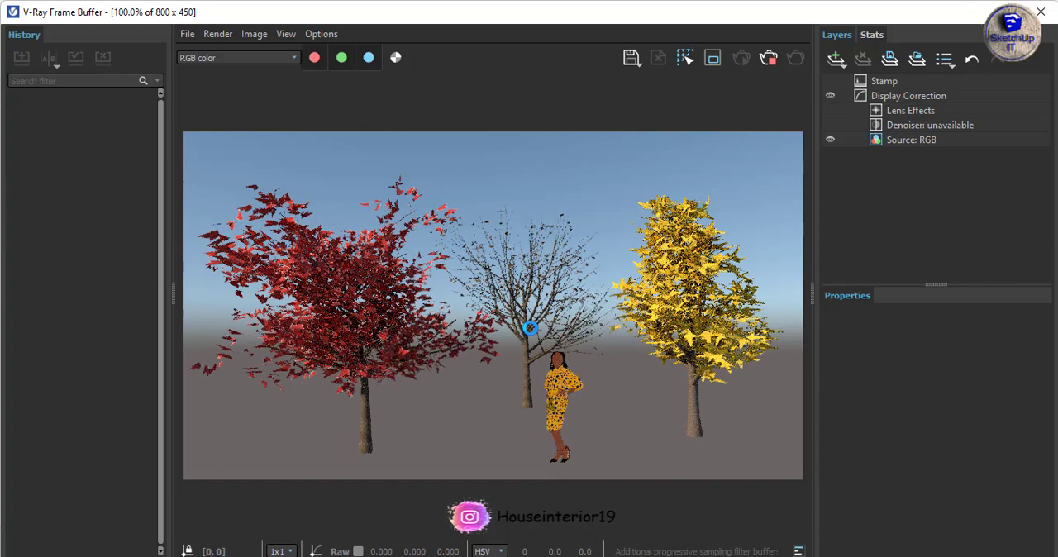
# Examine the rendered trees up close and as a whole in the V-Ray Frame Buffer, and close it
pyautogui.scroll(1, 715, 298)
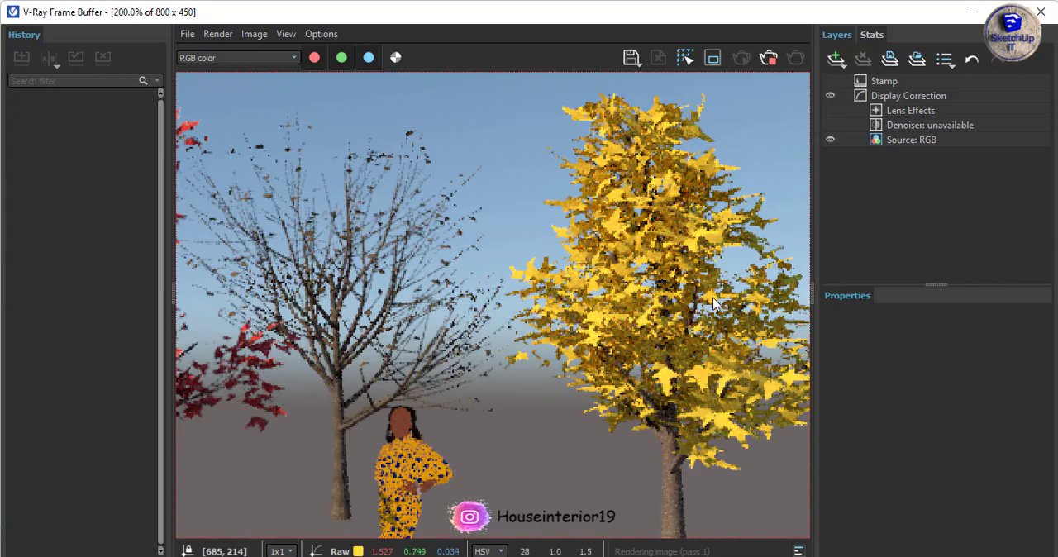
pyautogui.scroll(-2, 712, 298)
pyautogui.scroll(2, 707, 298)
pyautogui.scroll(-1, 705, 298)
pyautogui.scroll(1, 413, 240)
pyautogui.scroll(-1, 412, 240)
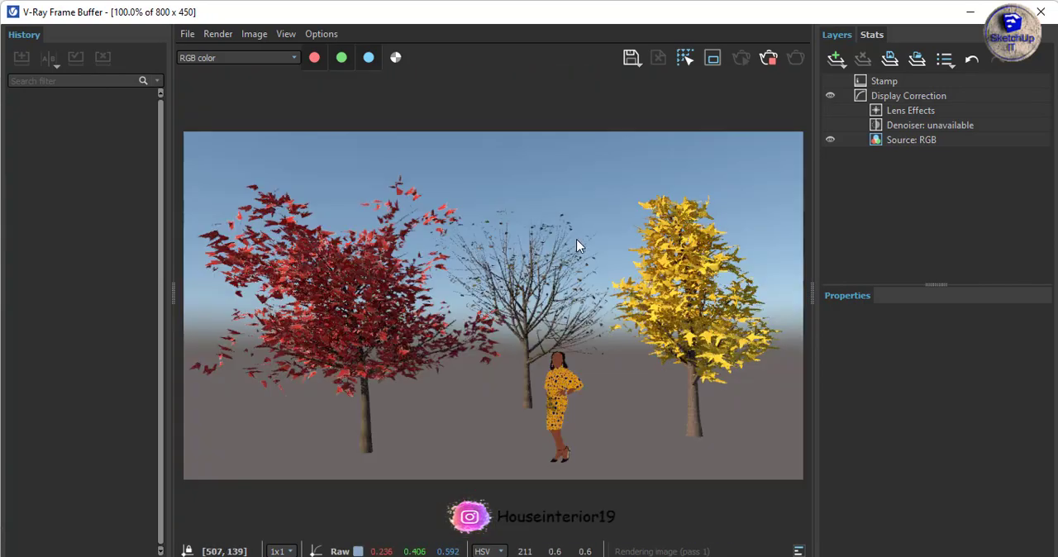
pyautogui.scroll(1, 576, 240)
pyautogui.scroll(-1, 576, 240)
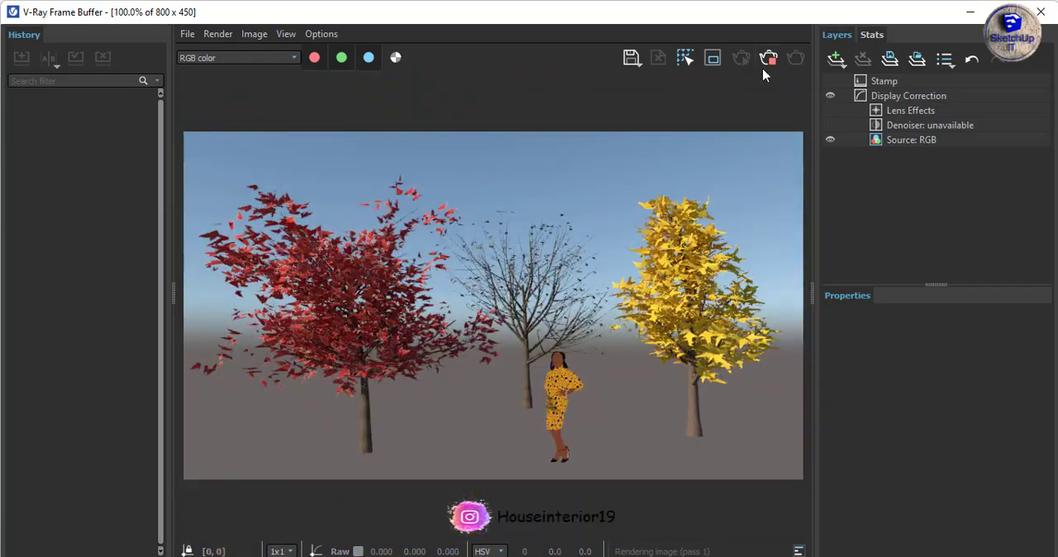
pyautogui.click(1041, 15)
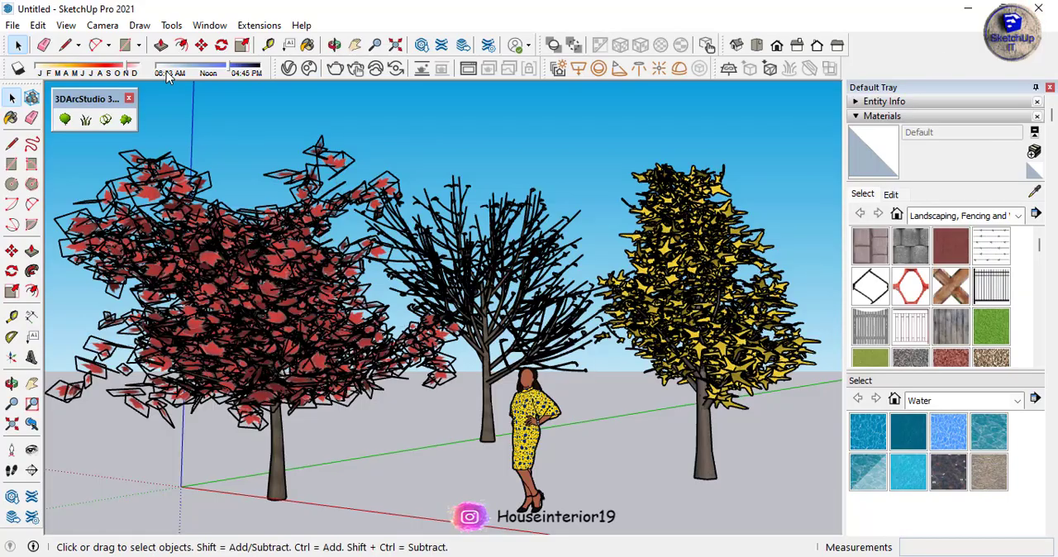
# Load a saved .vropt render settings file in the V-Ray Asset Editor and render the scene again
pyautogui.click(288, 67)
pyautogui.moveTo(549, 27); pyautogui.dragTo(451, 29)
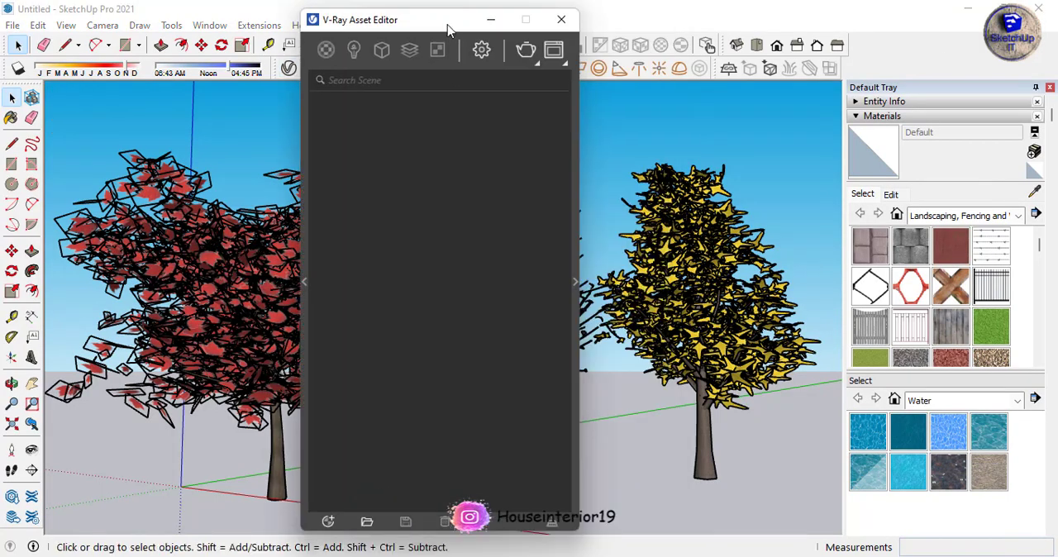
pyautogui.click(481, 51)
pyautogui.click(331, 522)
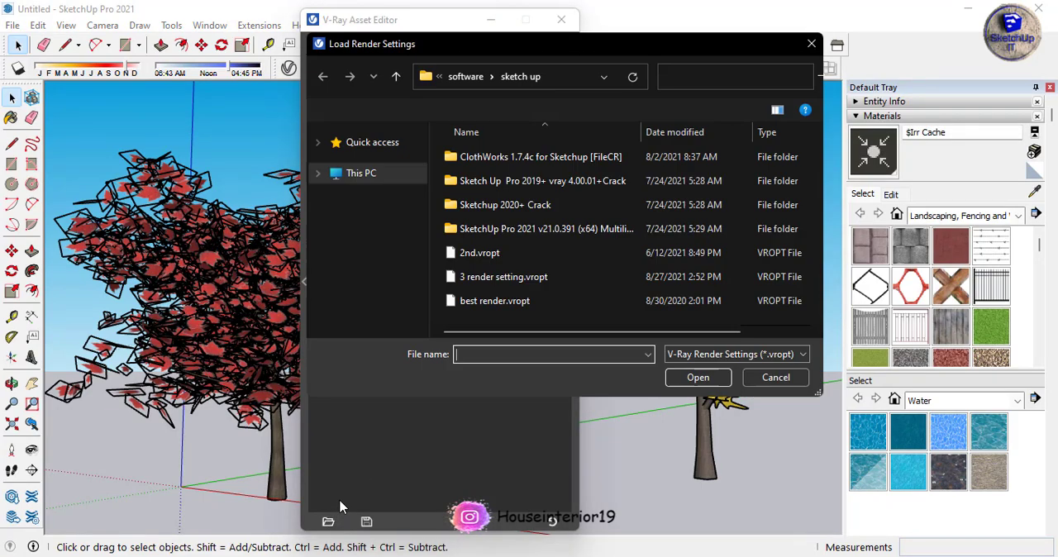
pyautogui.click(463, 366)
pyautogui.click(696, 378)
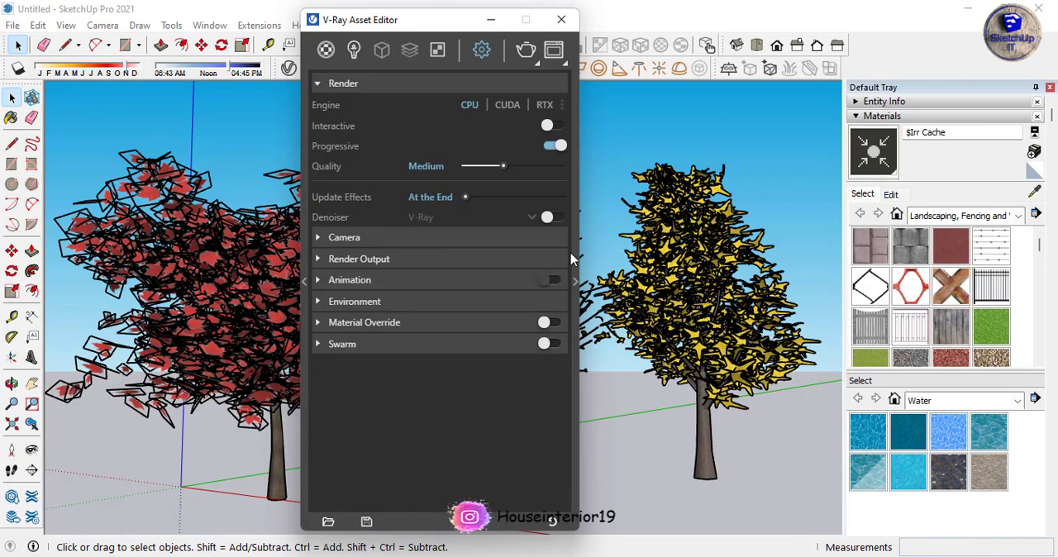
pyautogui.moveTo(458, 26); pyautogui.dragTo(361, 43)
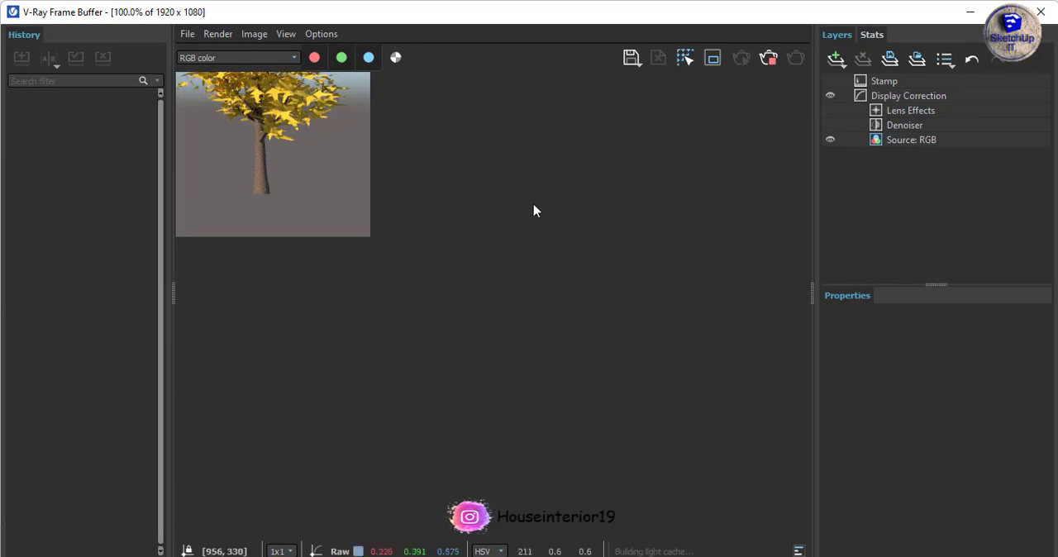
# Examine the leaves and branches of the yellow, bare and red trees in the new render, close up and as a whole
pyautogui.scroll(6, 587, 273)
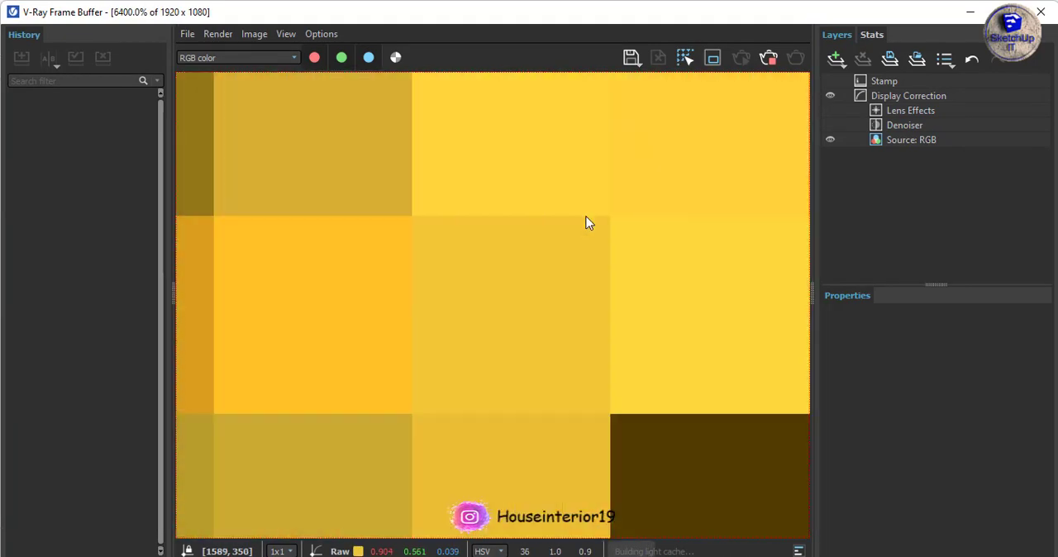
pyautogui.scroll(-8, 587, 223)
pyautogui.scroll(5, 591, 214)
pyautogui.scroll(-5, 538, 355)
pyautogui.scroll(3, 598, 373)
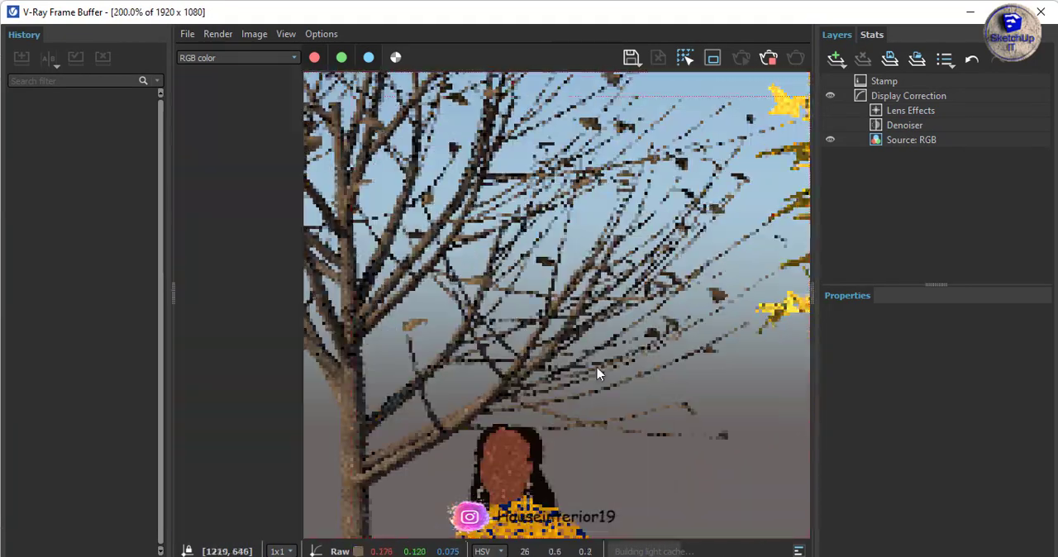
pyautogui.scroll(-2, 587, 347)
pyautogui.scroll(1, 538, 283)
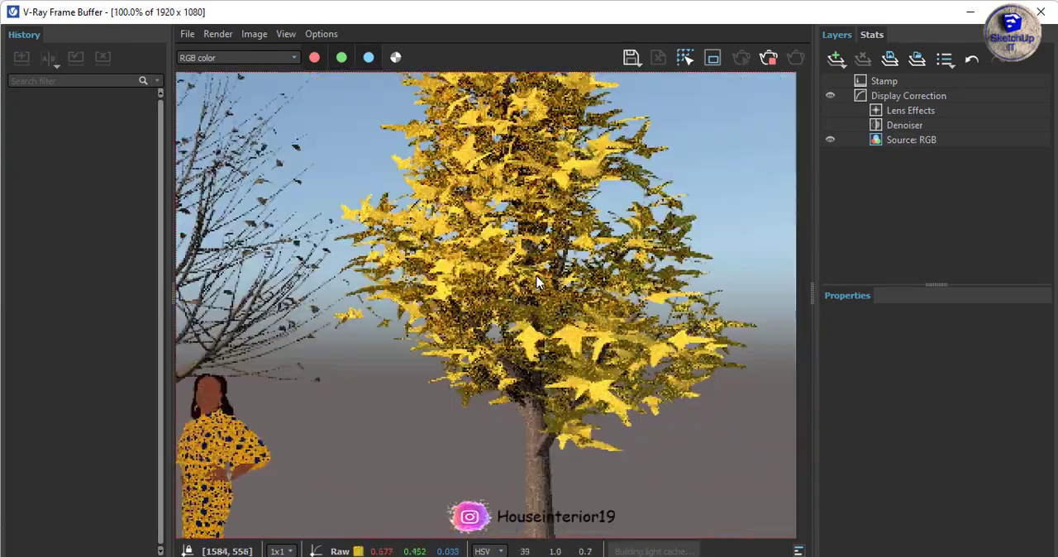
pyautogui.scroll(-2, 536, 283)
pyautogui.scroll(2, 463, 297)
pyautogui.moveTo(235, 289); pyautogui.dragTo(486, 282, button='middle')
pyautogui.scroll(-2, 488, 280)
pyautogui.scroll(1, 509, 271)
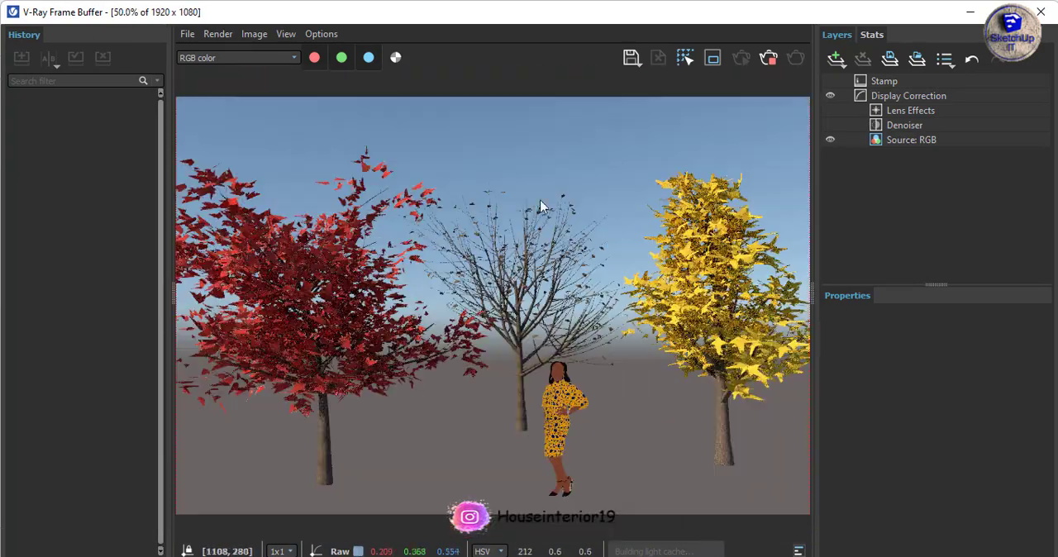
pyautogui.click(539, 200)
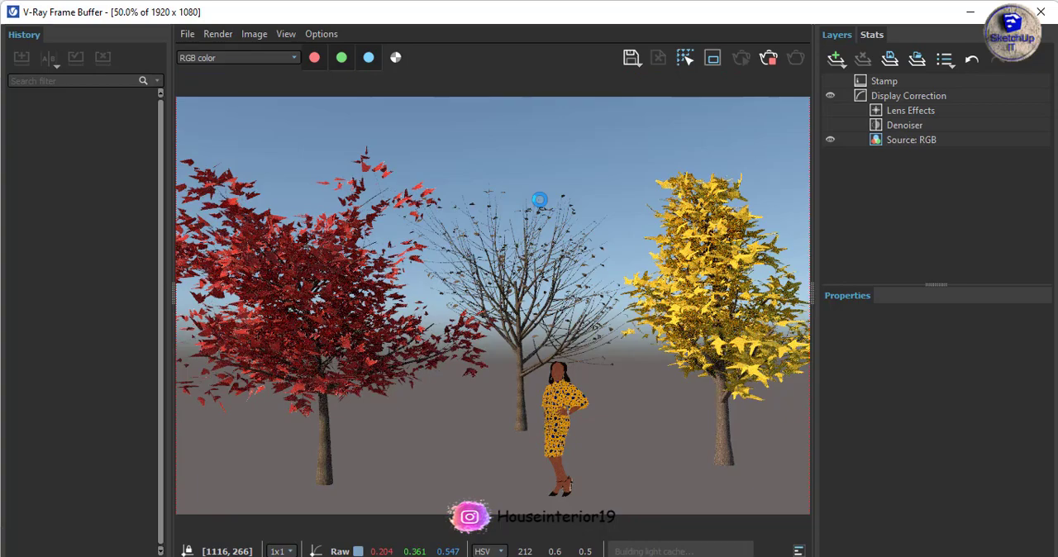
pyautogui.scroll(5, 539, 200)
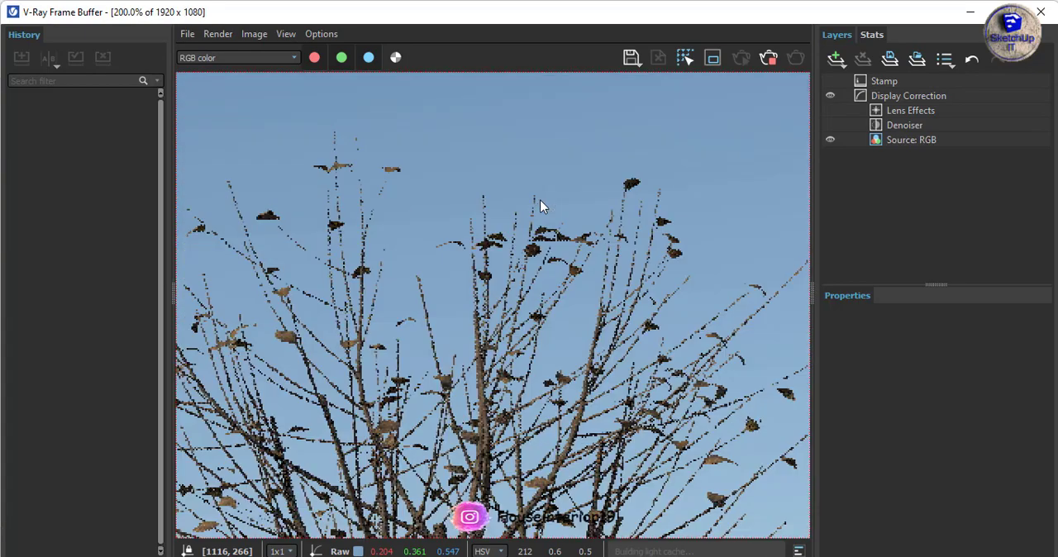
pyautogui.scroll(-6, 539, 200)
pyautogui.scroll(1, 539, 200)
pyautogui.scroll(1, 539, 199)
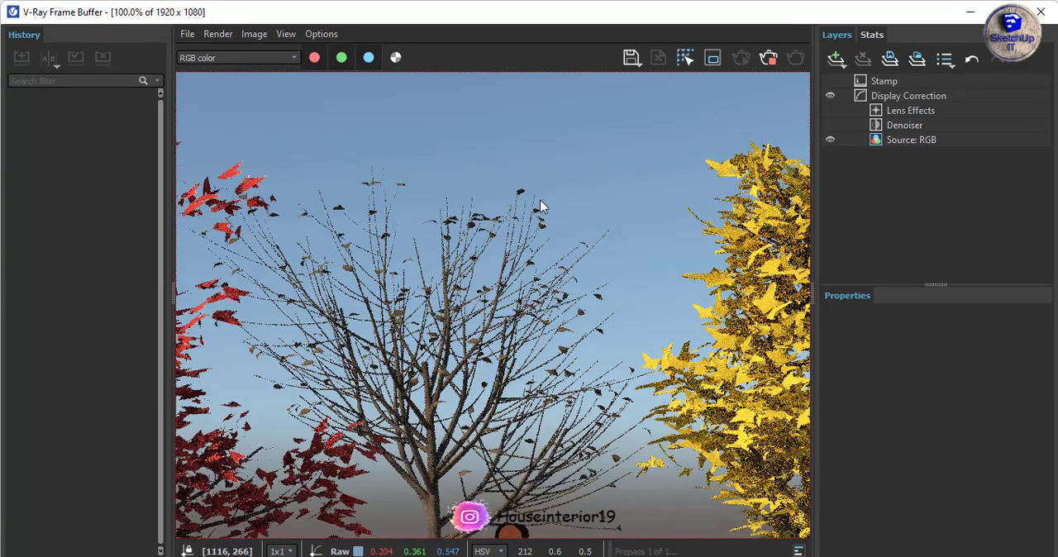